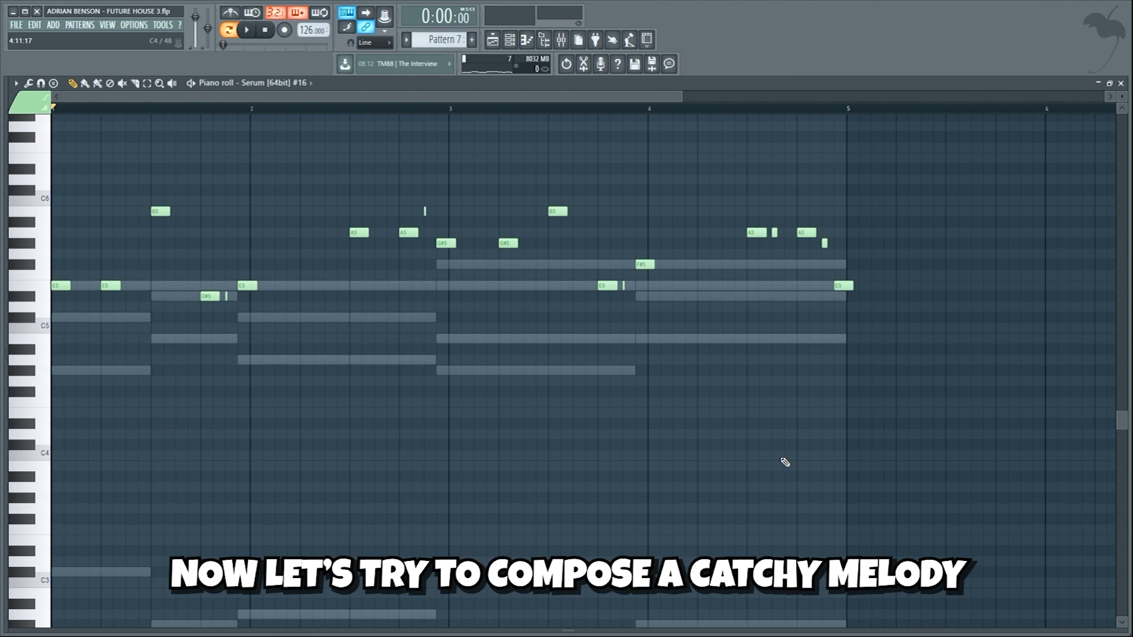
# - Play back the melody in Pattern 7 and the Serum lead melody in the LEAD pattern
pyautogui.press('space')
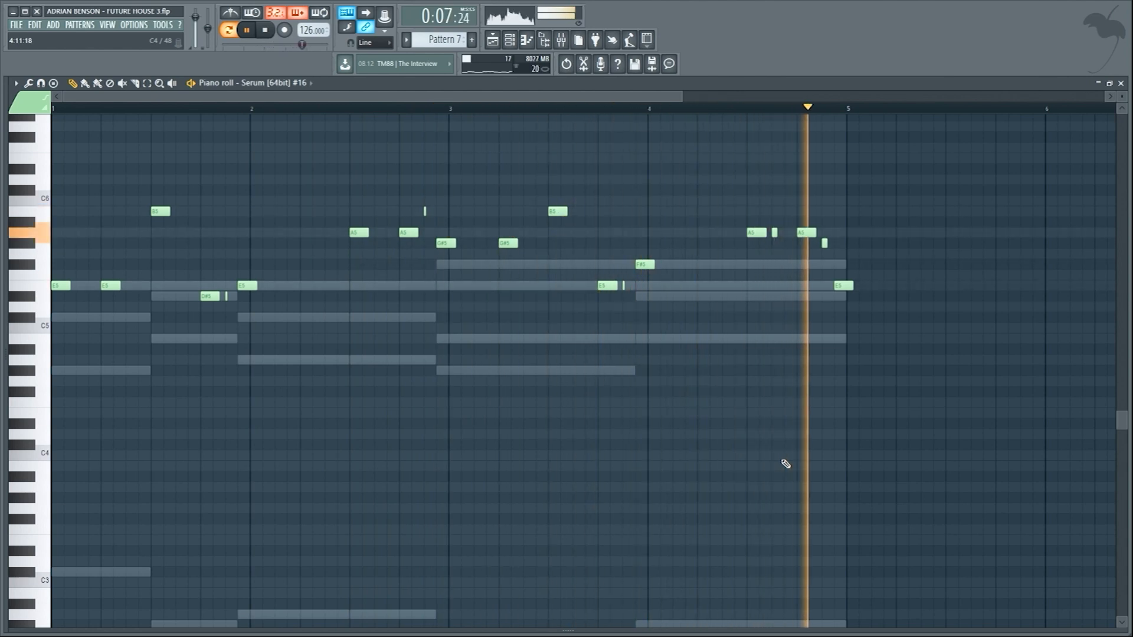
pyautogui.press('space')
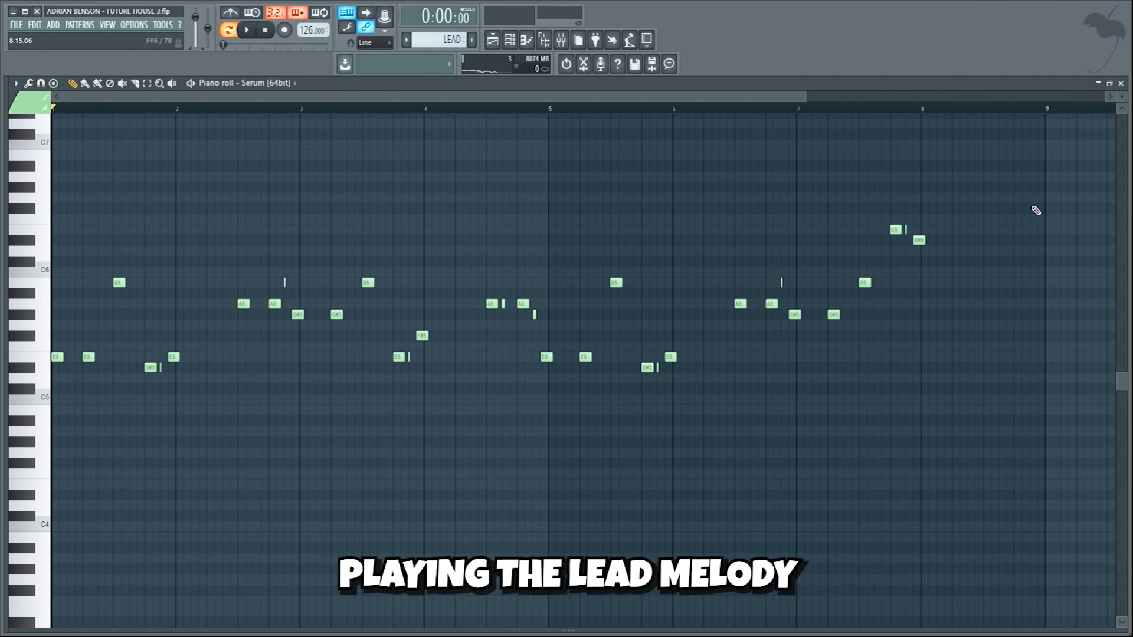
pyautogui.press('space')
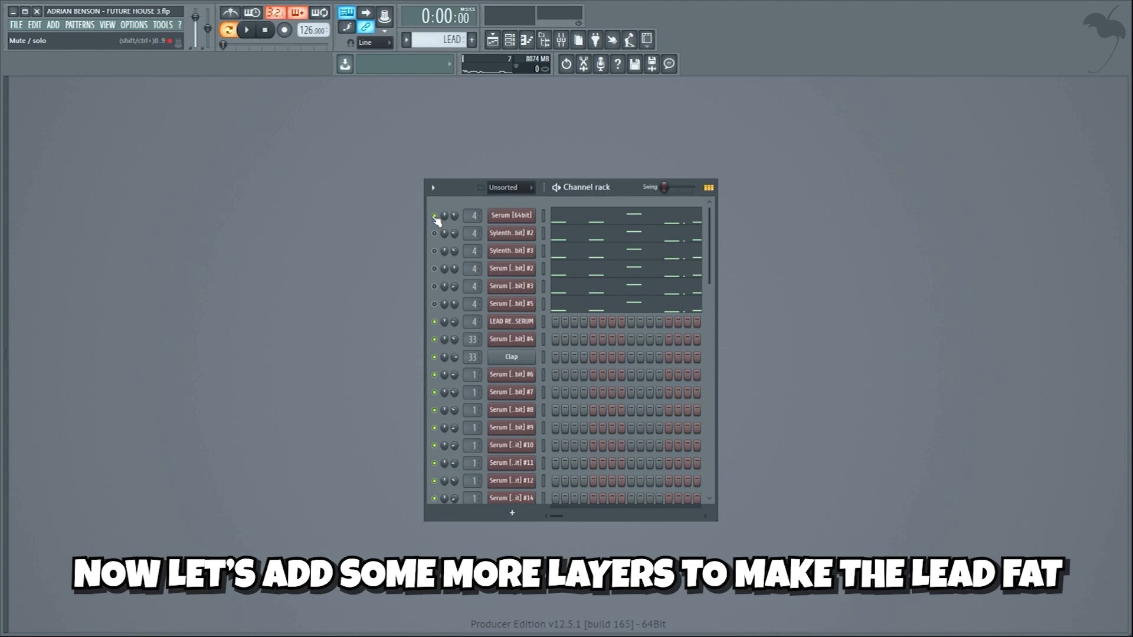
# - Audition the LEAD pattern with its additional Serum and Sylenth layers, followed by the LEAD REVERSE SERUM notes
pyautogui.press('space')
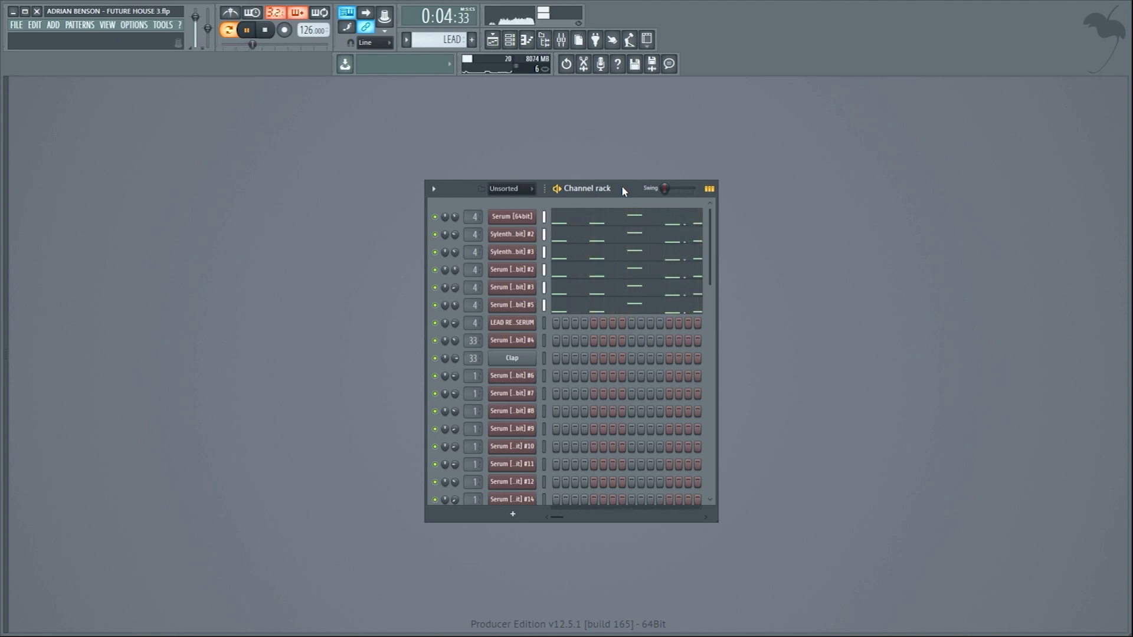
pyautogui.press('space')
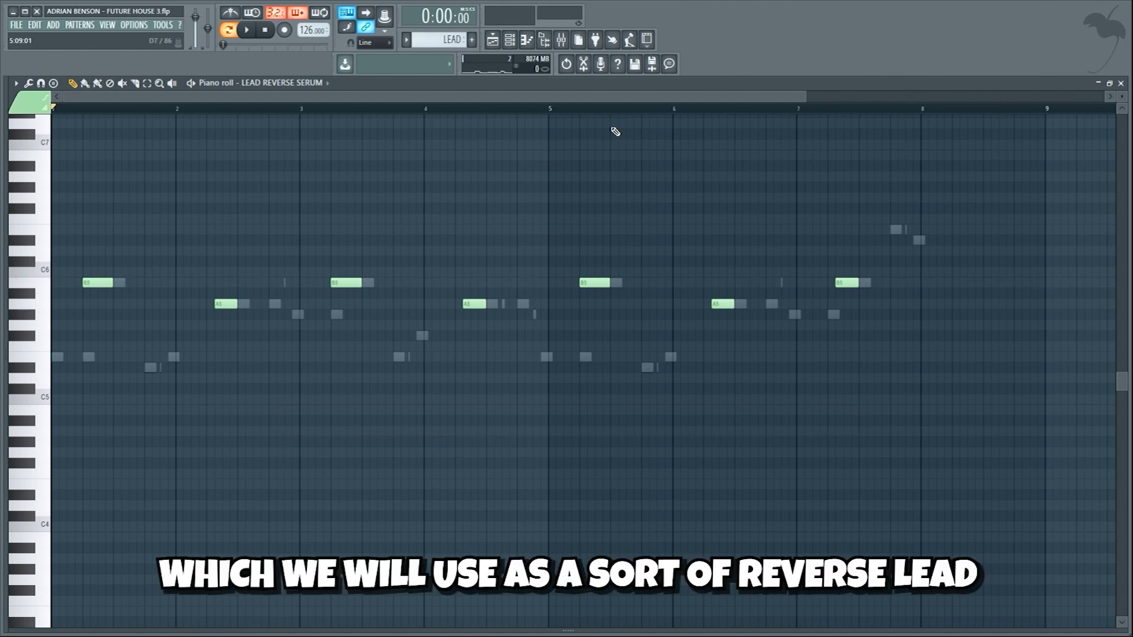
pyautogui.press('space')
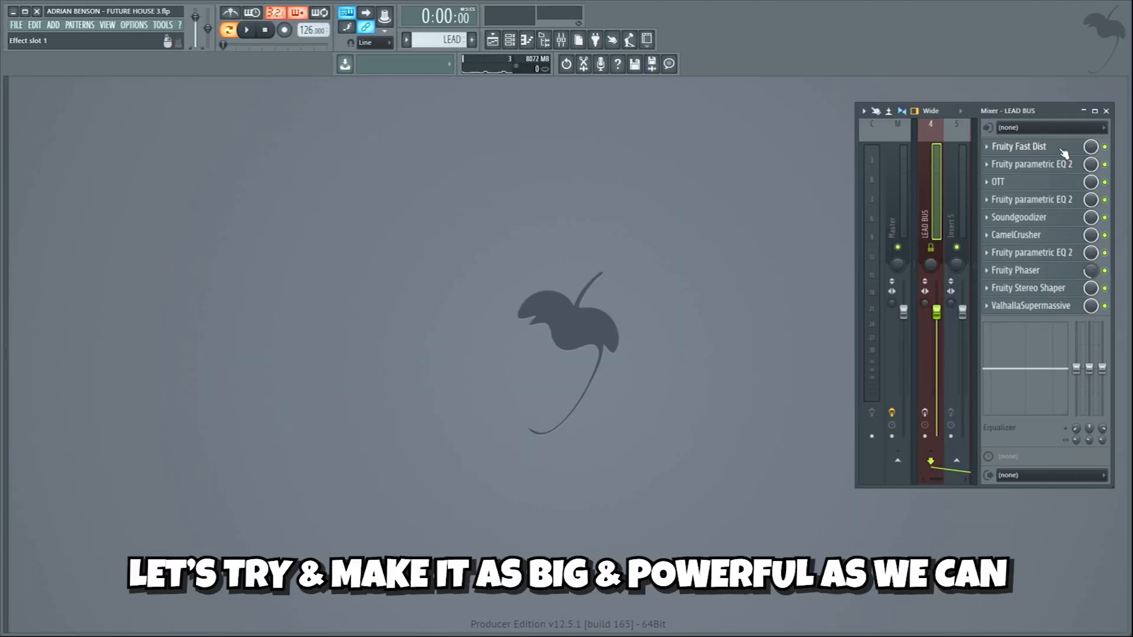
# - Examine the LEAD BUS effects in order, from Fruity Fast Dist through the EQs, OTT, Soundgoodizer, CamelCrusher and Fruity Phaser to Fruity Stereo Shaper
pyautogui.click(1062, 149)
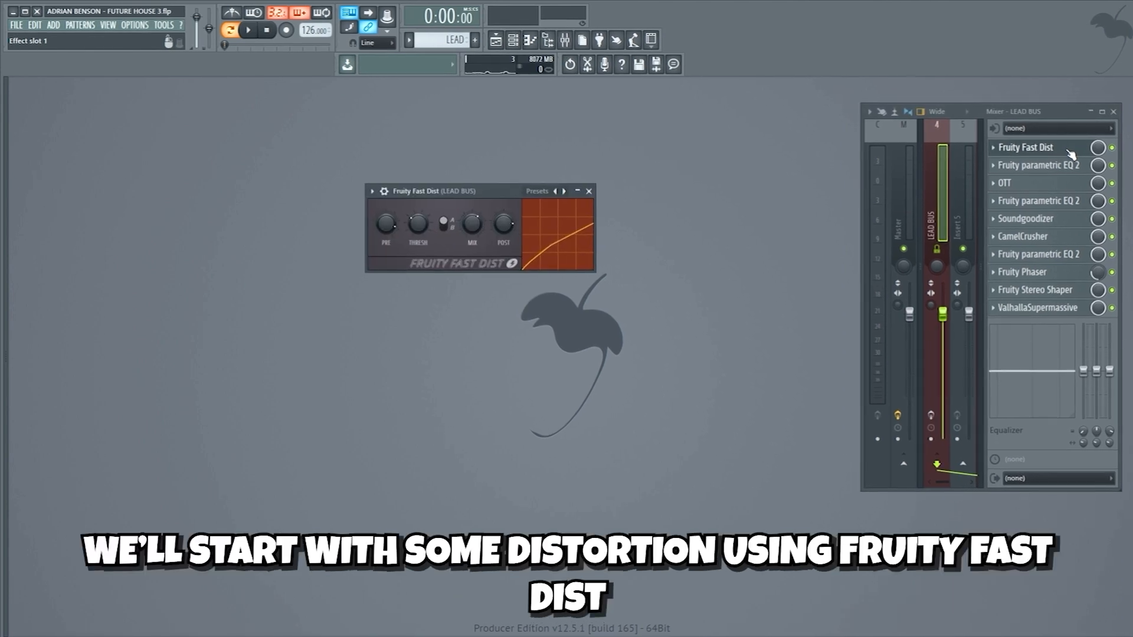
pyautogui.click(1085, 167)
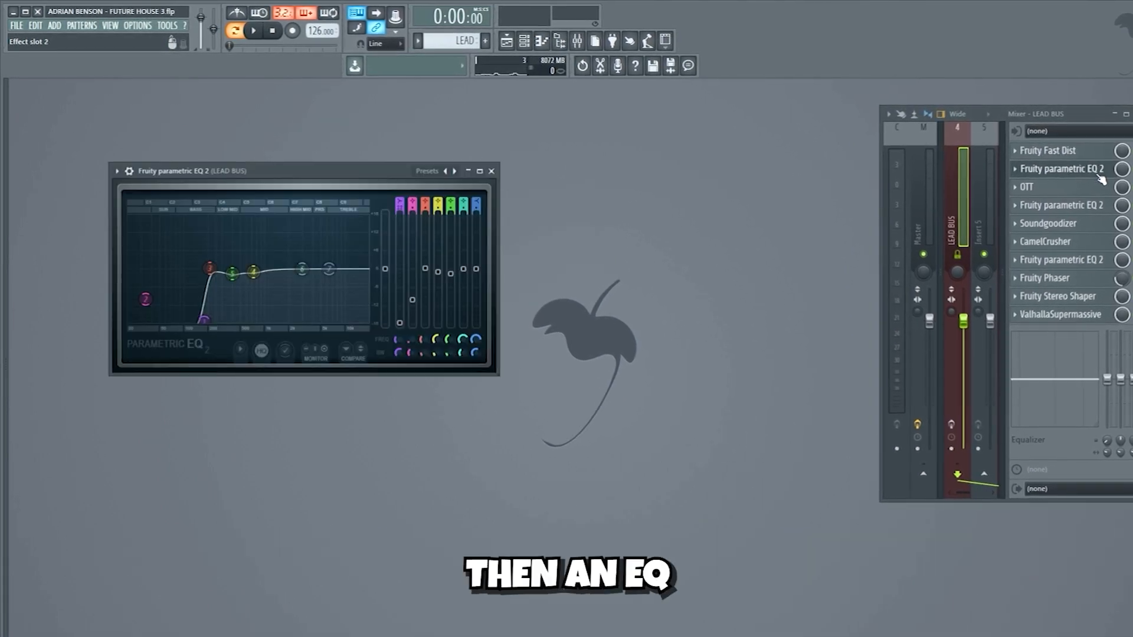
pyautogui.click(1088, 185)
pyautogui.click(1109, 207)
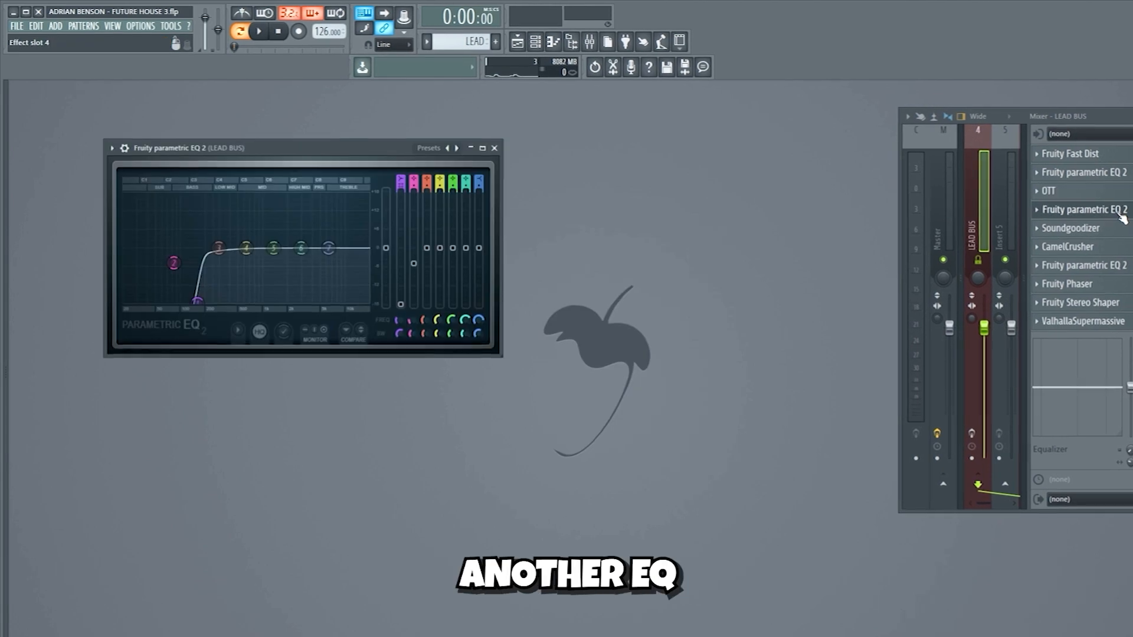
pyautogui.click(1083, 229)
pyautogui.click(1079, 249)
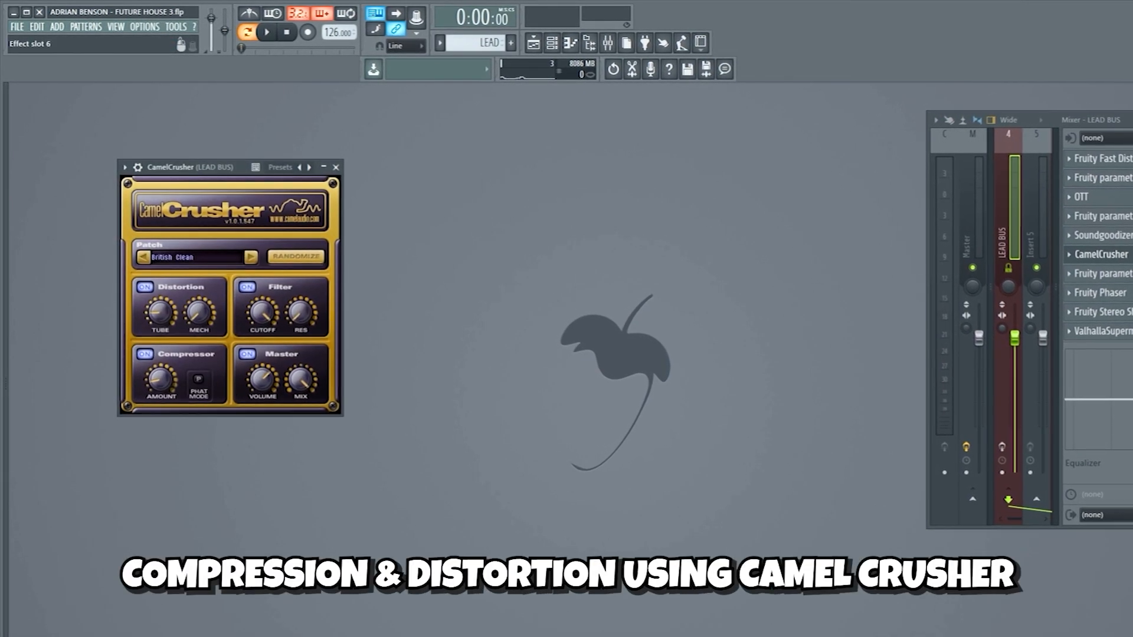
pyautogui.click(1100, 273)
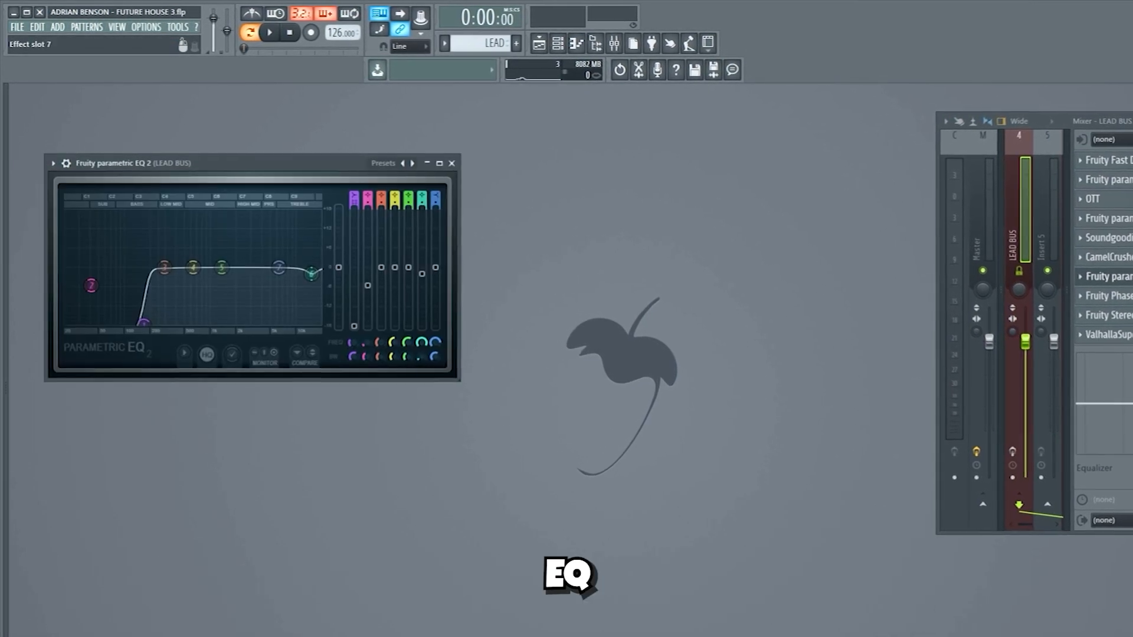
pyautogui.click(1098, 292)
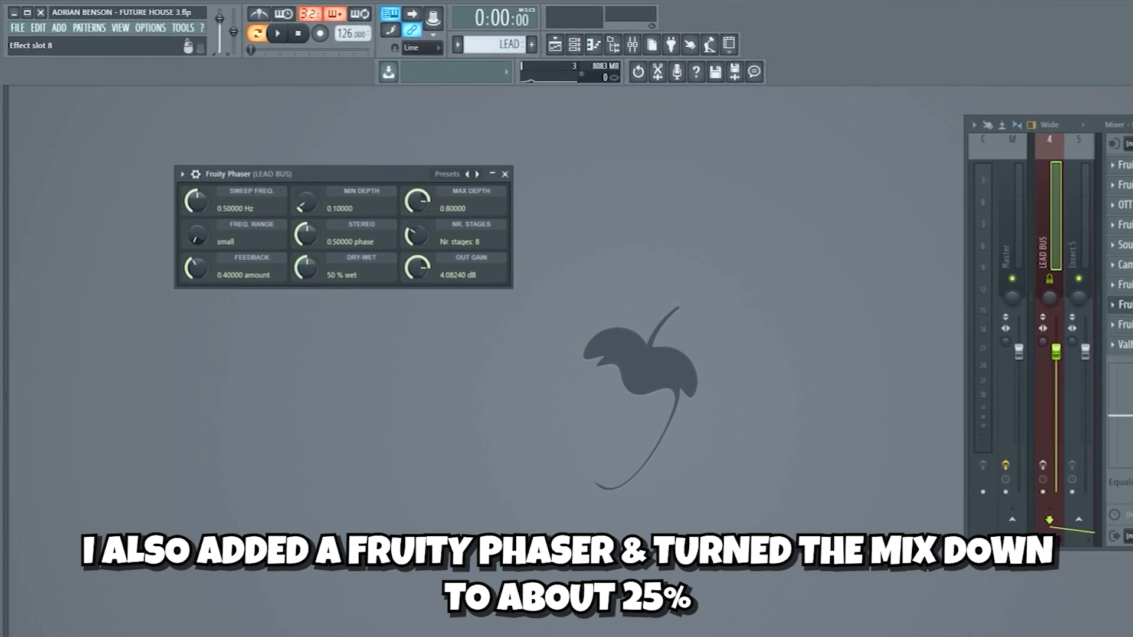
pyautogui.click(1124, 324)
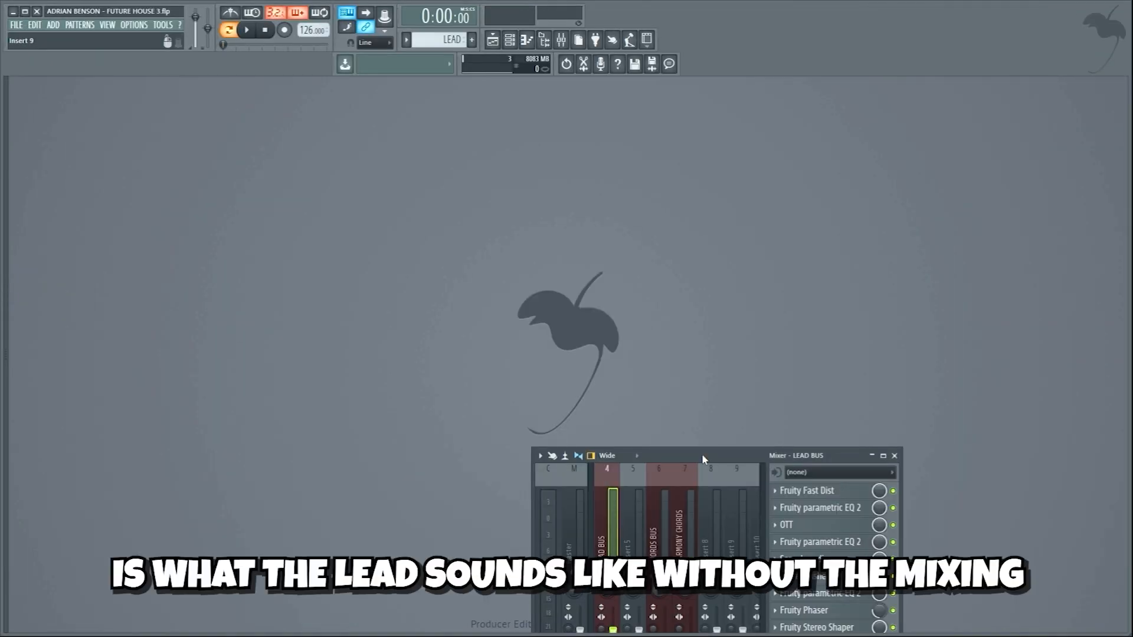
# - Listen to the lead without its mixing, and with the ValhallaSupermassive mix automation, synth FX samples and lead shots
pyautogui.press('space')
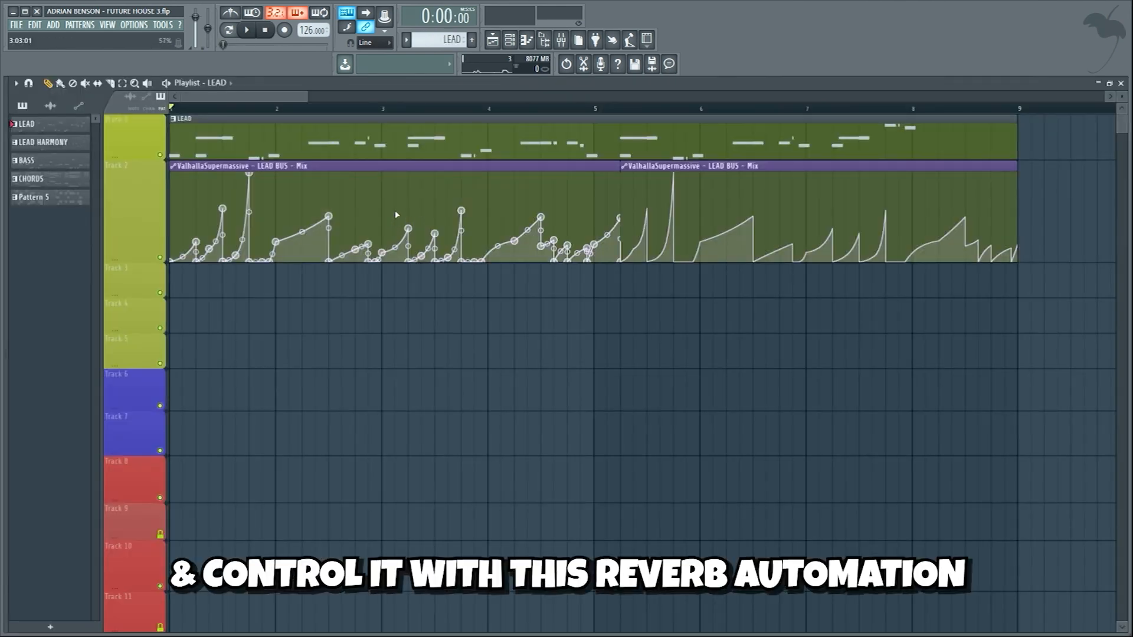
pyautogui.press('space')
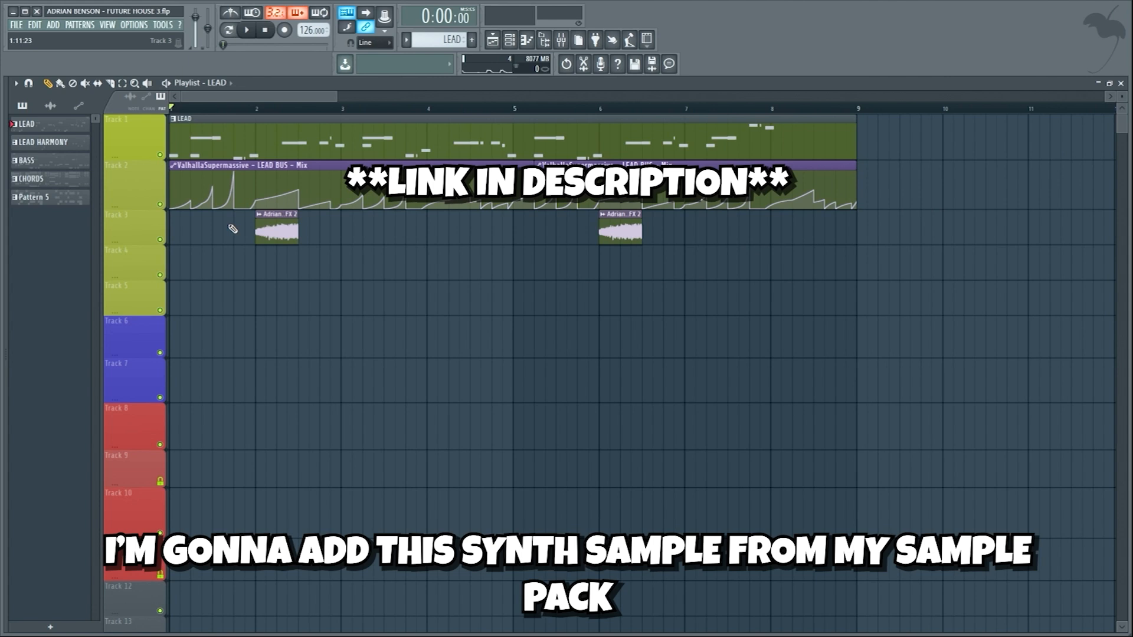
pyautogui.press('space')
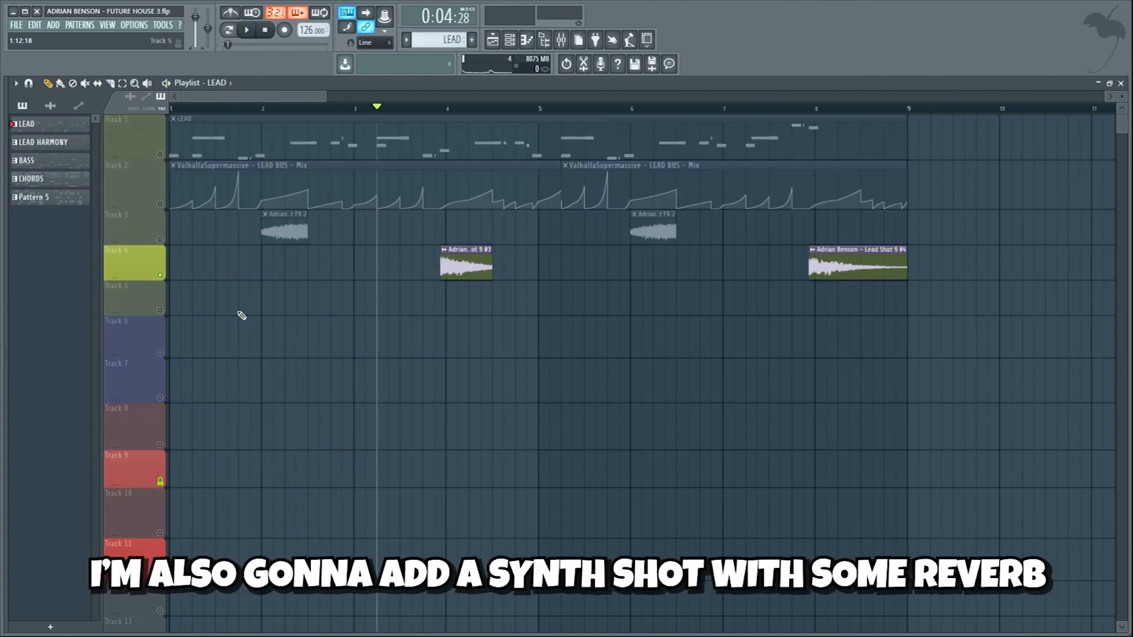
pyautogui.press('space')
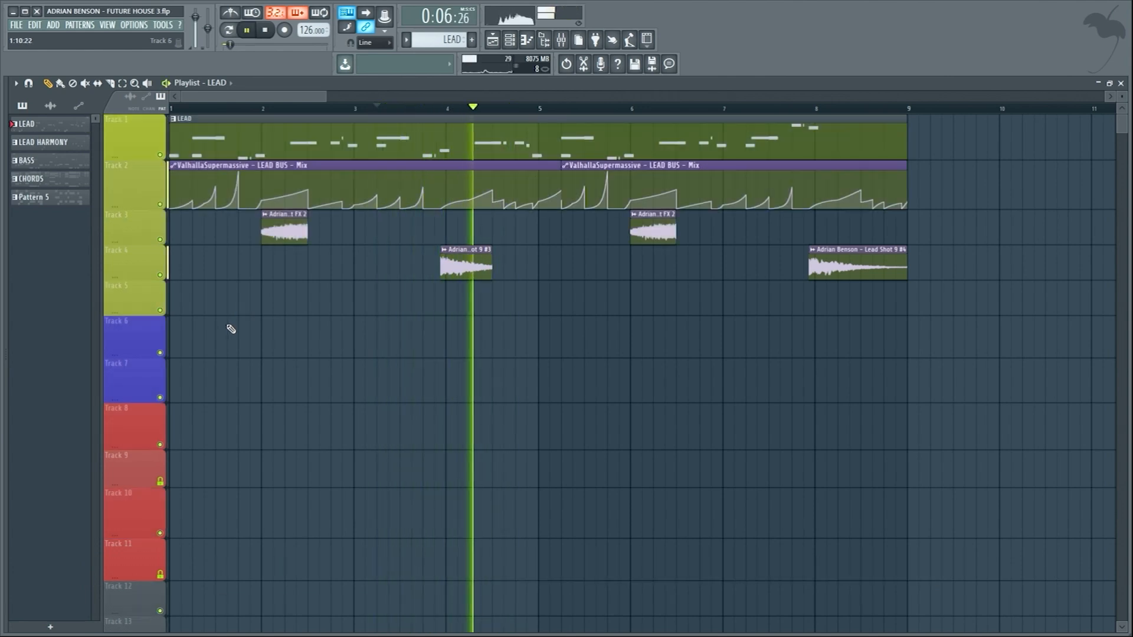
pyautogui.press('space')
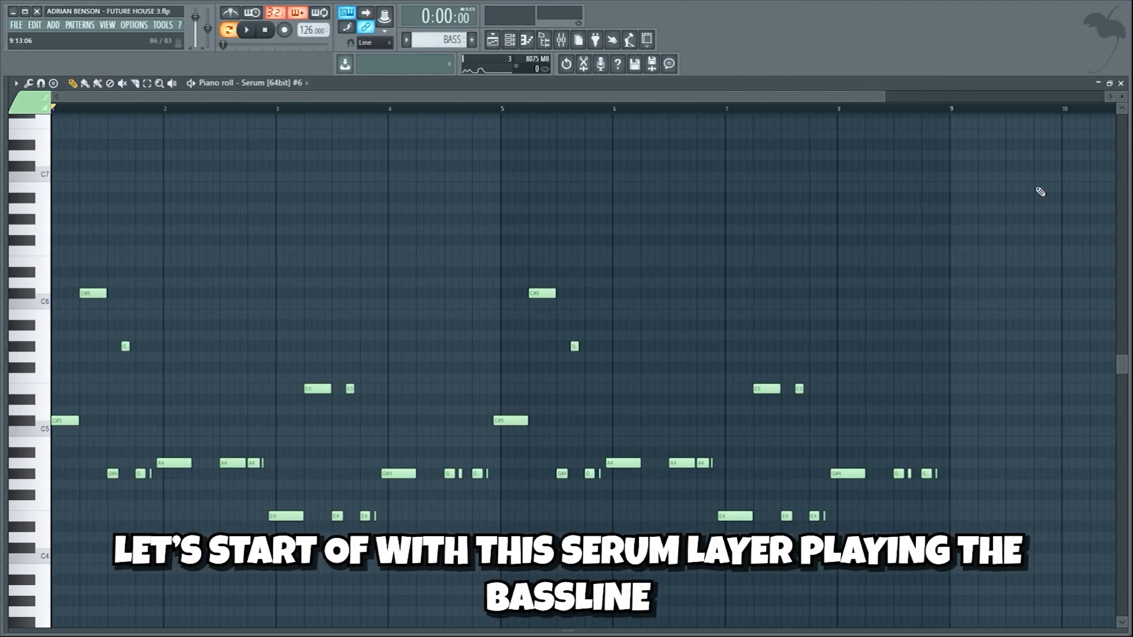
# - Play the Serum bassline and examine the BASS MAIN track's CamelCrusher, OTT, Fruity Fast Dist, Soundgoodizer and parametric EQ effects
pyautogui.press('space')
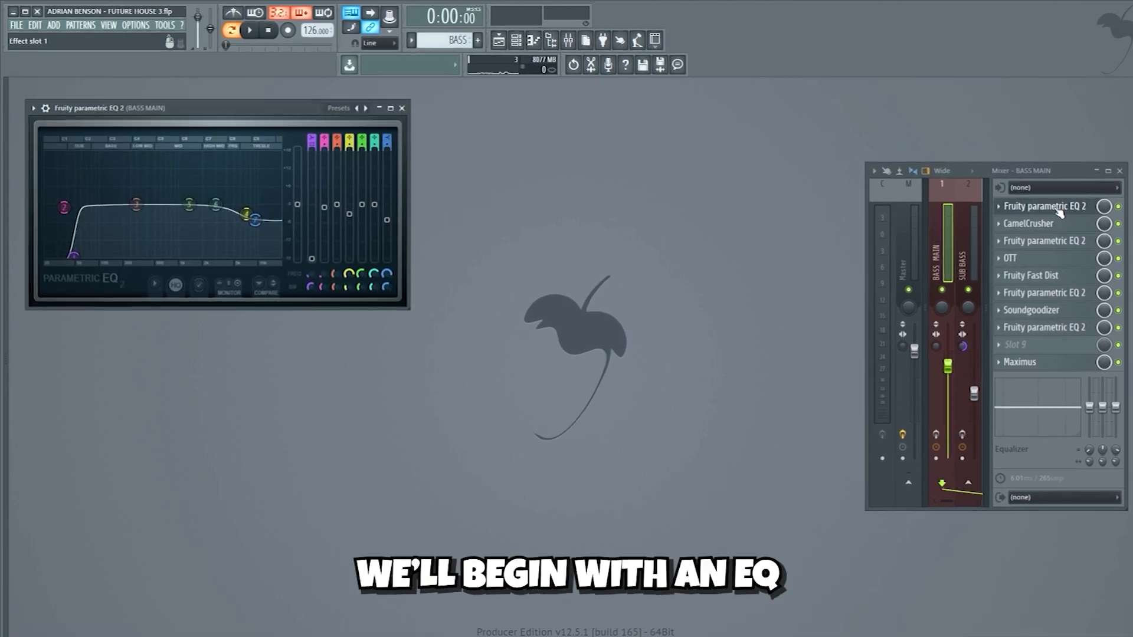
pyautogui.click(1045, 222)
pyautogui.click(1062, 242)
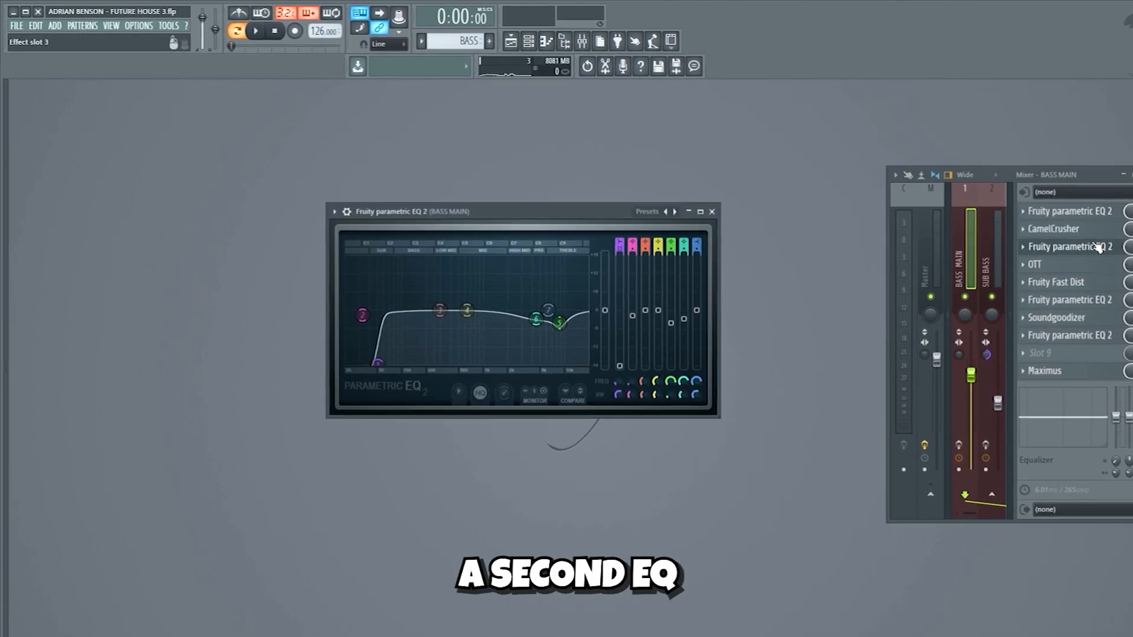
pyautogui.click(1082, 262)
pyautogui.click(1101, 285)
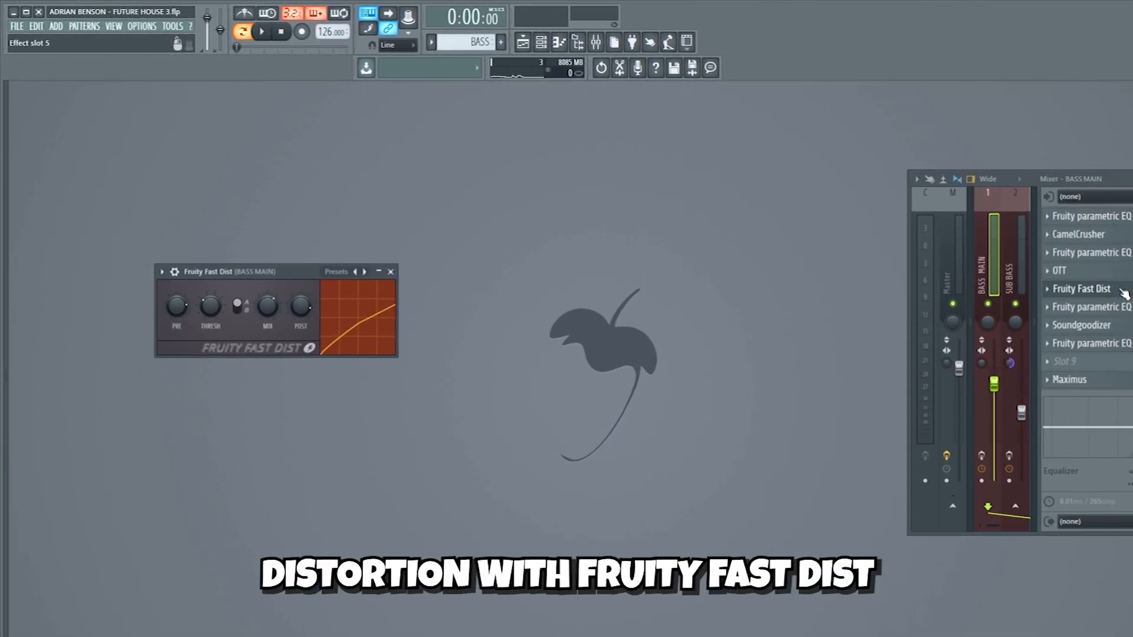
pyautogui.click(1120, 308)
pyautogui.click(1121, 327)
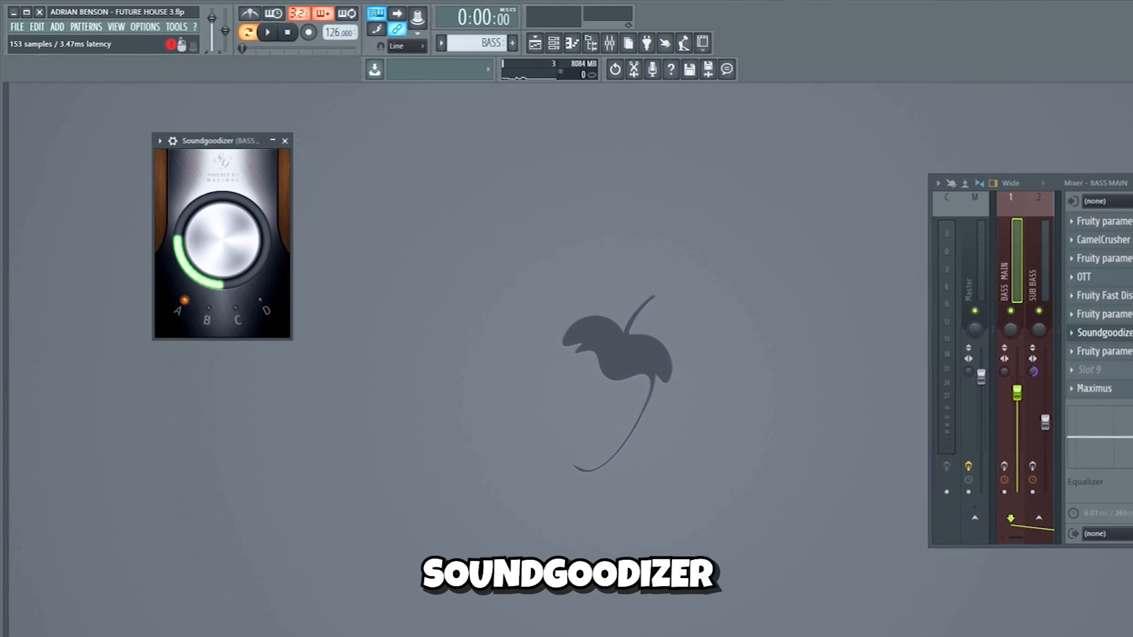
pyautogui.click(1121, 345)
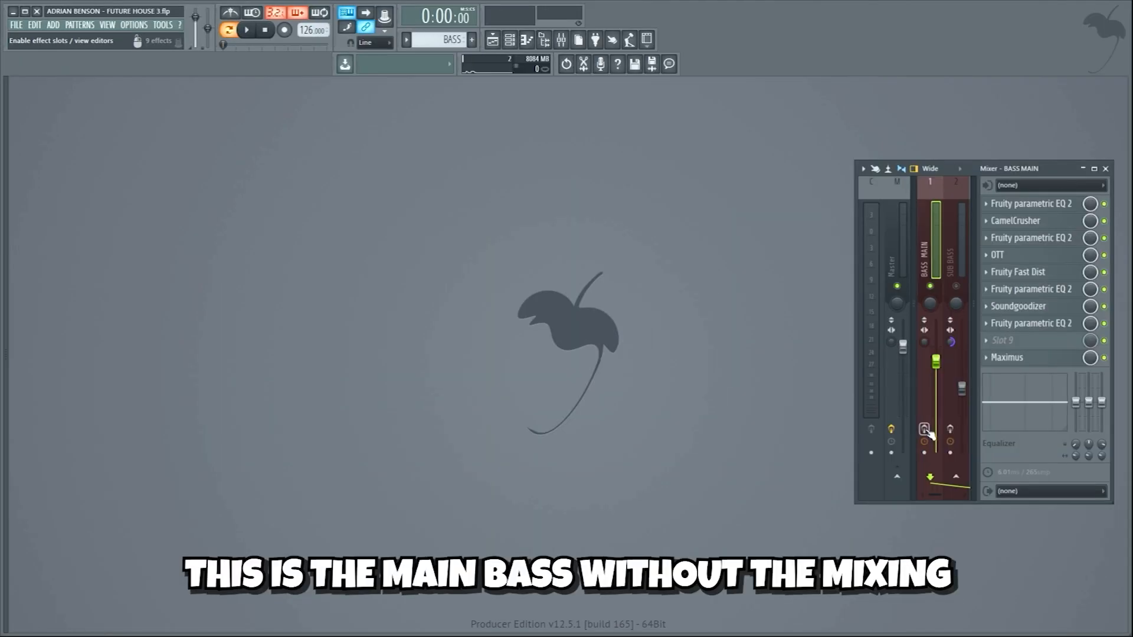
# - Compare the sound of the BASS MAIN track with its effects bypassed and enabled
pyautogui.press('space')
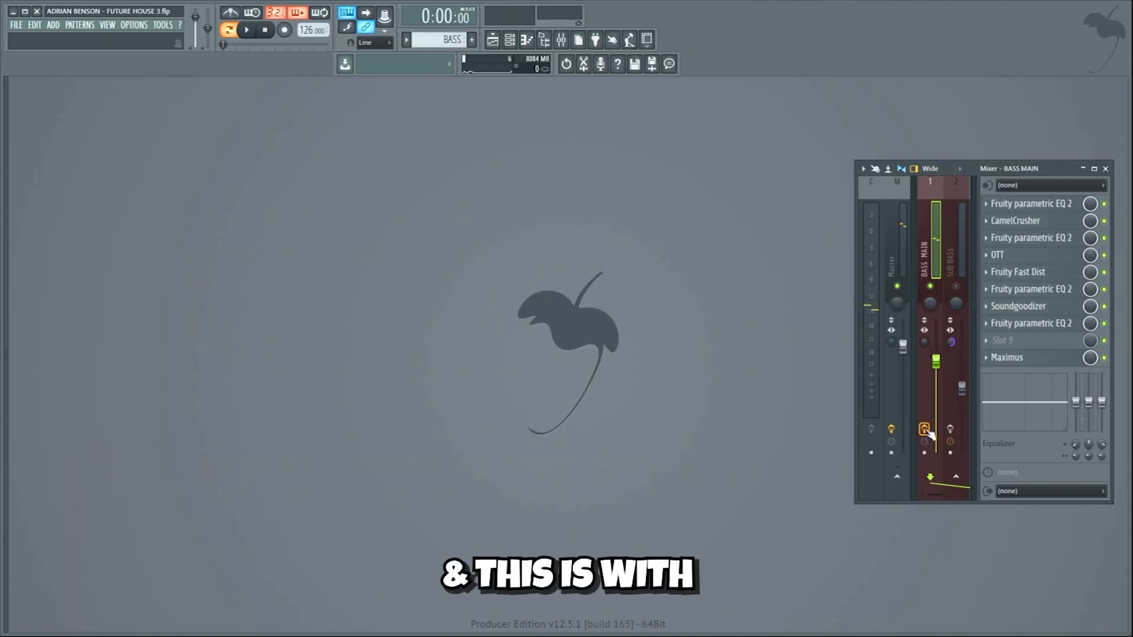
pyautogui.click(923, 429)
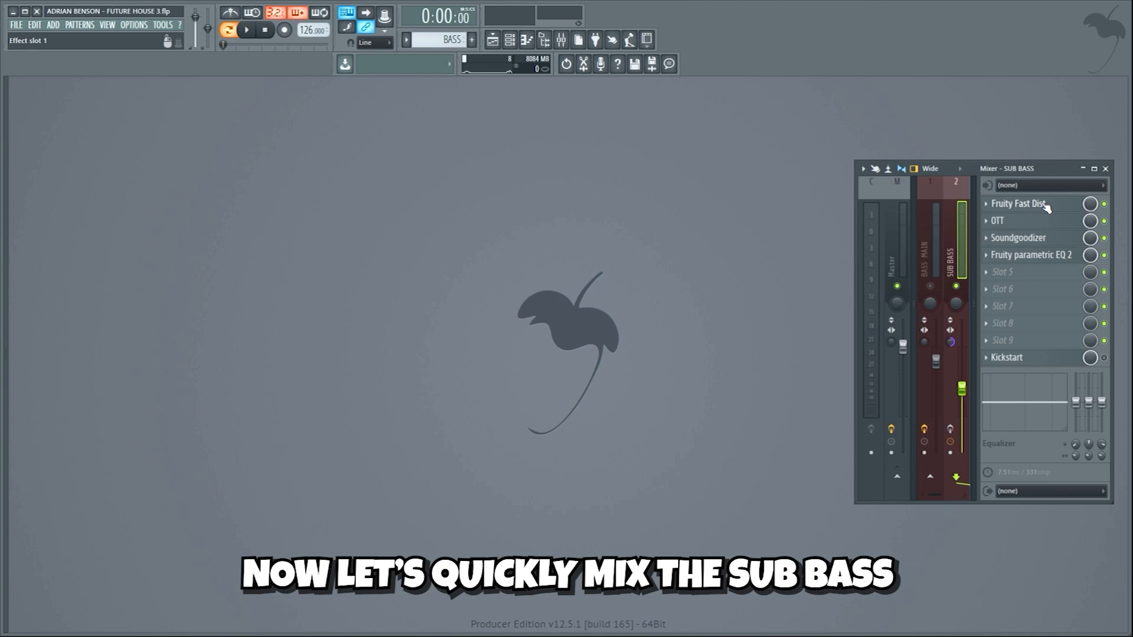
# - Examine the SUB BASS track's Fruity Fast Dist, OTT, Soundgoodizer and Fruity parametric EQ 2 settings
pyautogui.click(1046, 204)
pyautogui.click(1059, 223)
pyautogui.click(1038, 243)
pyautogui.click(1050, 260)
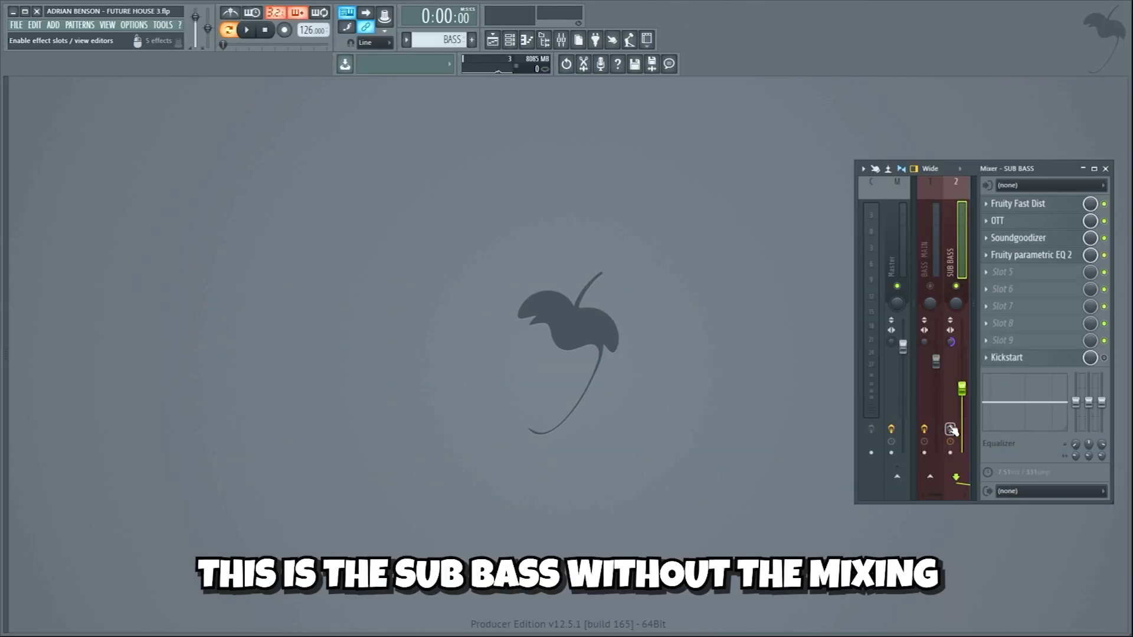
# - Compare the sound of the SUB BASS track with its effects bypassed and enabled
pyautogui.press('space')
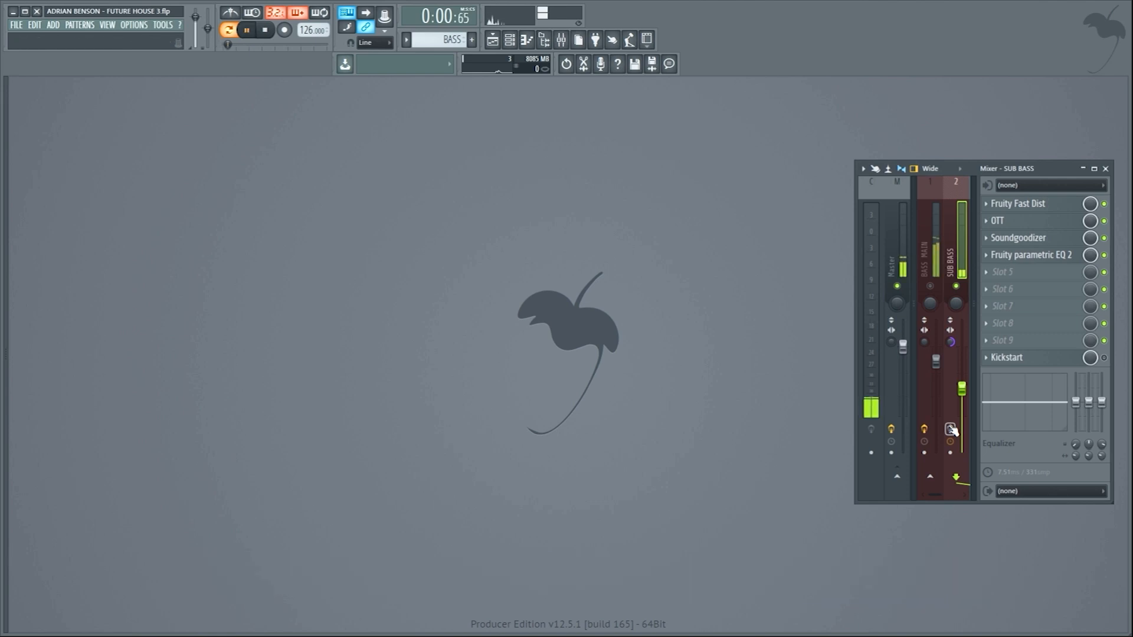
pyautogui.press('space')
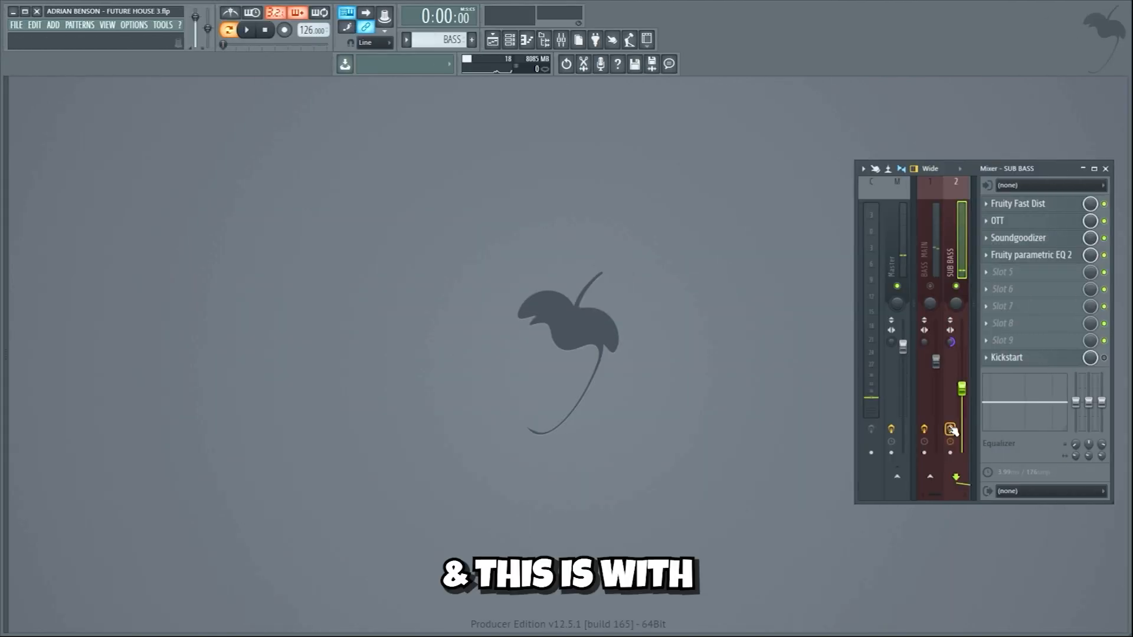
pyautogui.press('space')
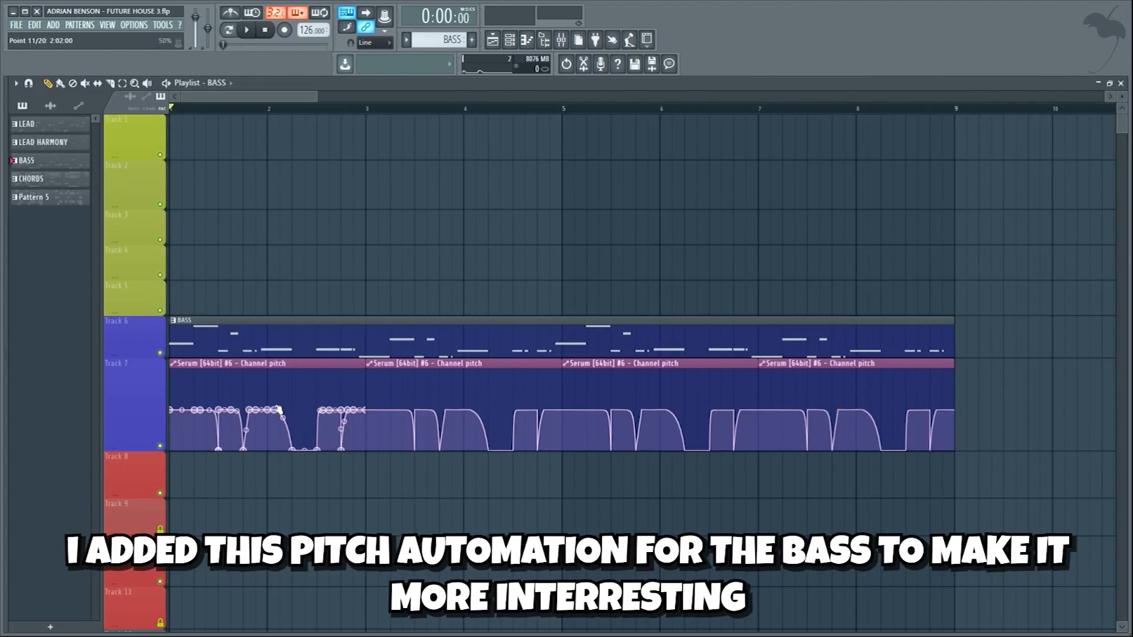
# - Listen to the bass with its channel pitch automation, and to the CHORDS pattern's Serum #19 layer and additional chord layers
pyautogui.press('space')
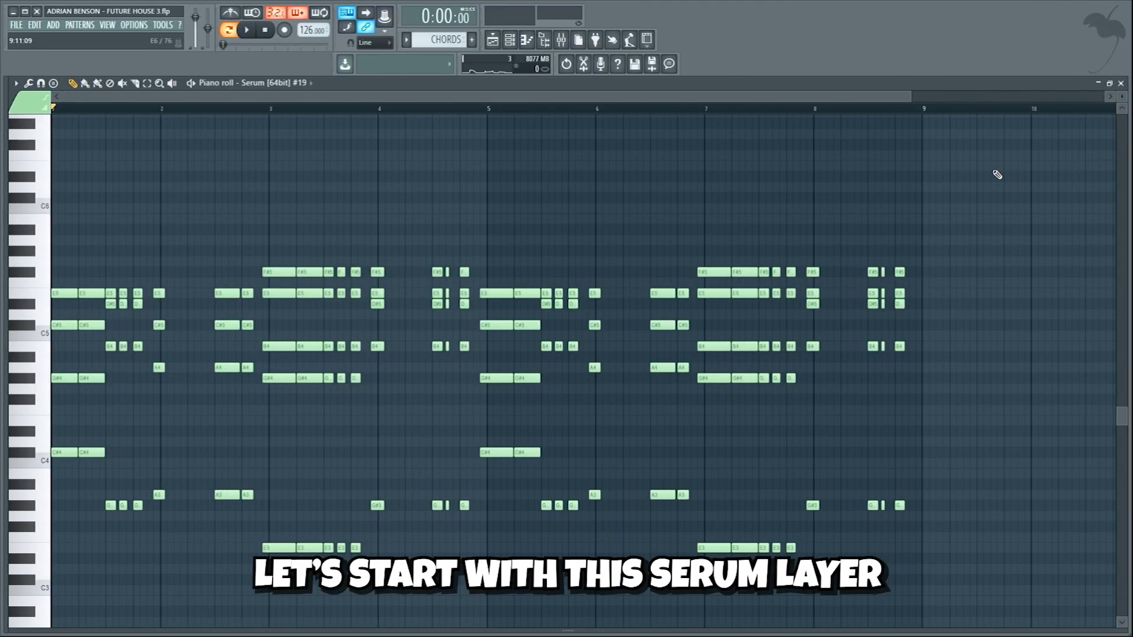
pyautogui.press('space')
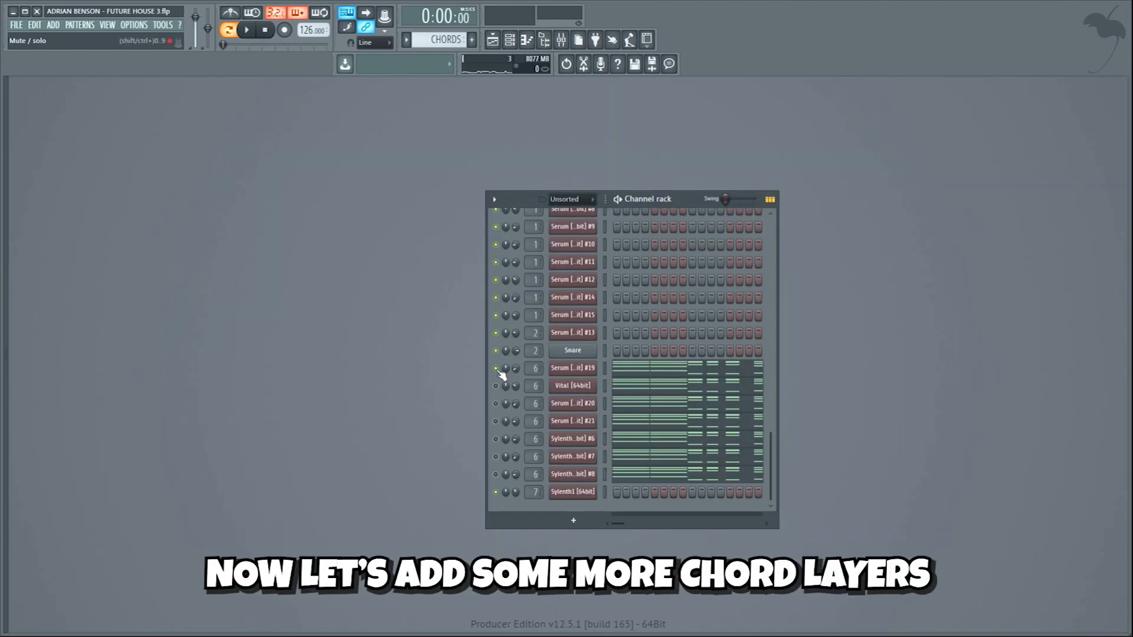
pyautogui.press('space')
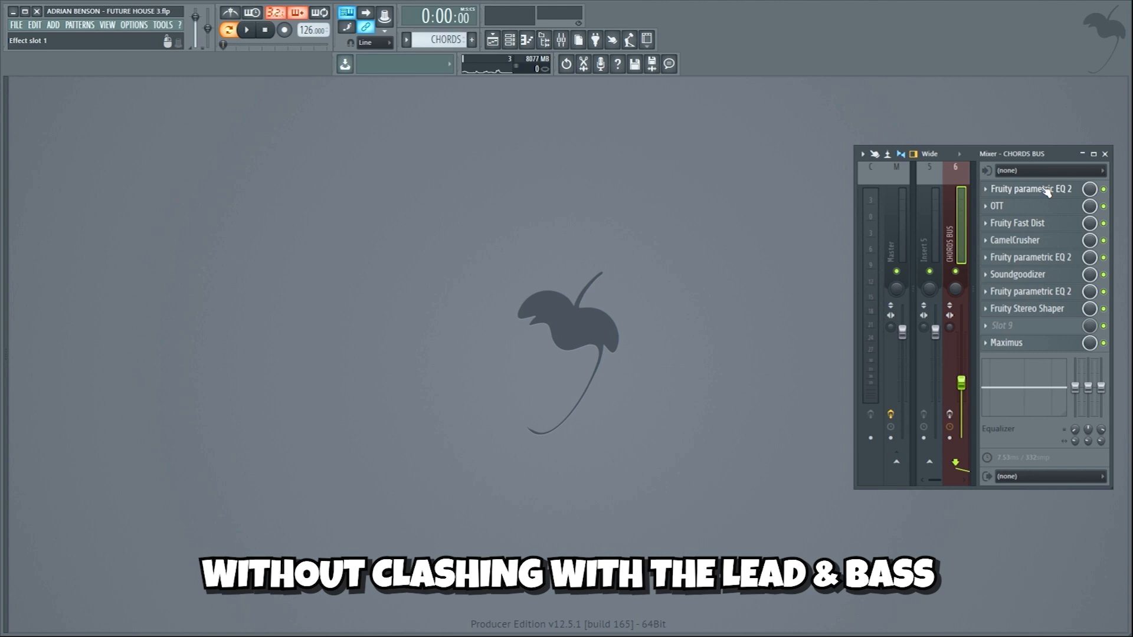
# - Examine the CHORDS BUS effects in turn, including its parametric EQs, OTT, Fruity Fast Dist, CamelCrusher, Soundgoodizer and Fruity Stereo Shaper
pyautogui.click(1045, 192)
pyautogui.click(1050, 210)
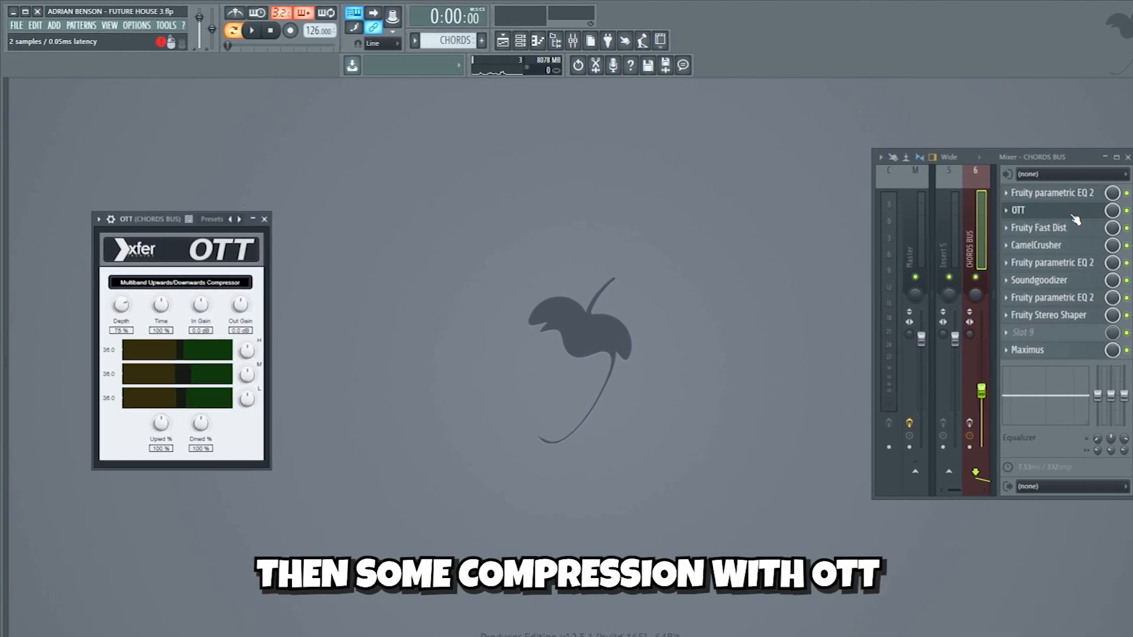
pyautogui.click(1074, 228)
pyautogui.click(1076, 247)
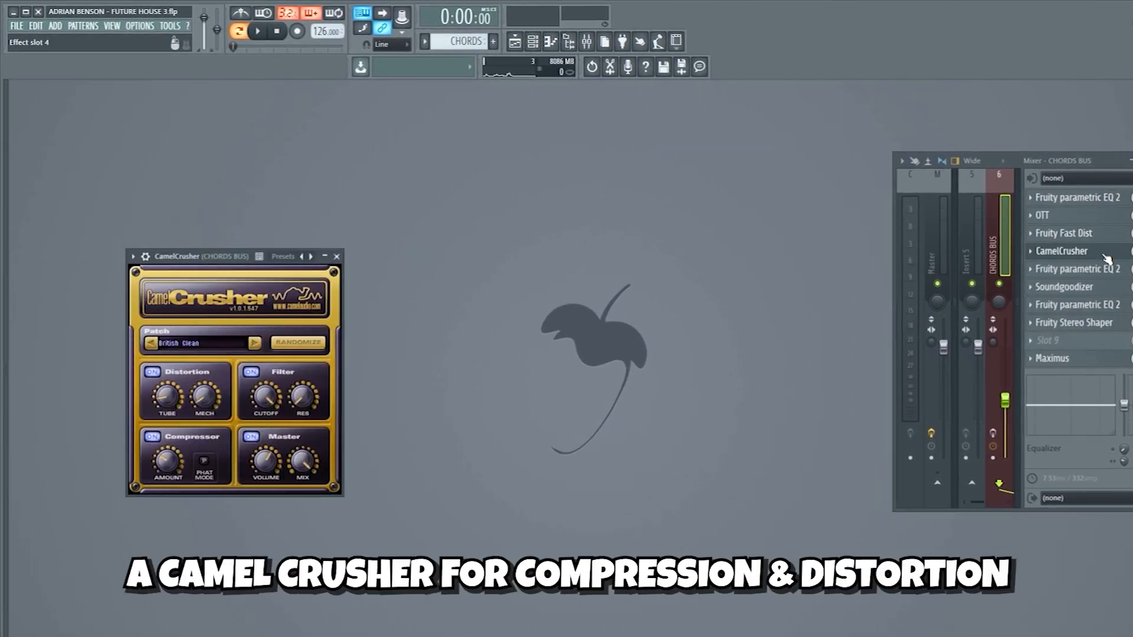
pyautogui.click(1102, 269)
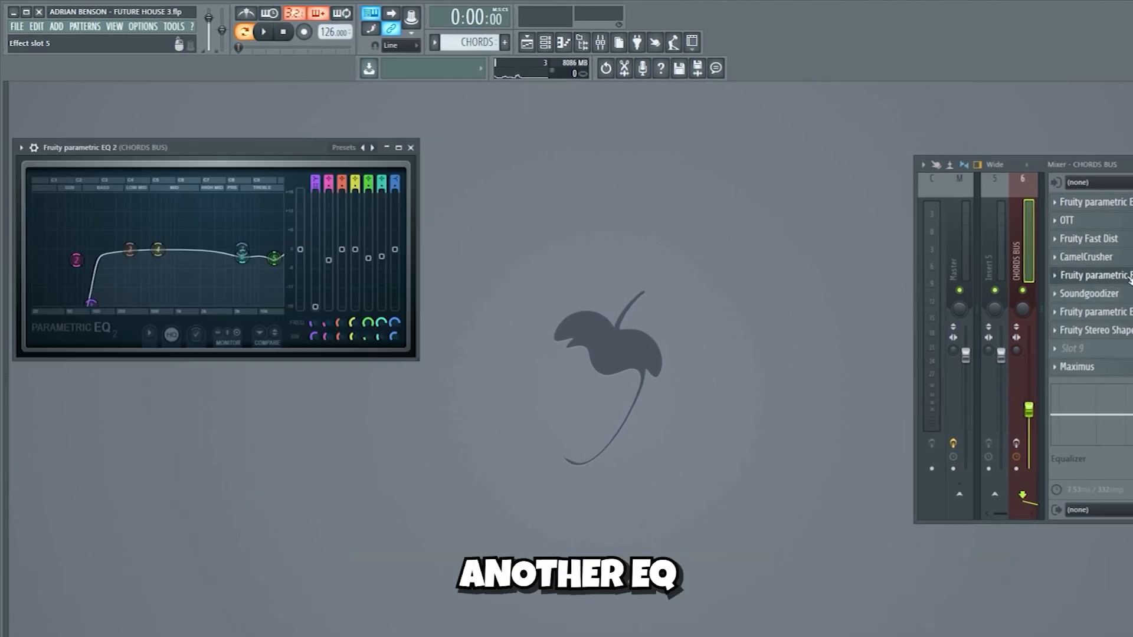
pyautogui.click(1127, 293)
pyautogui.click(1126, 311)
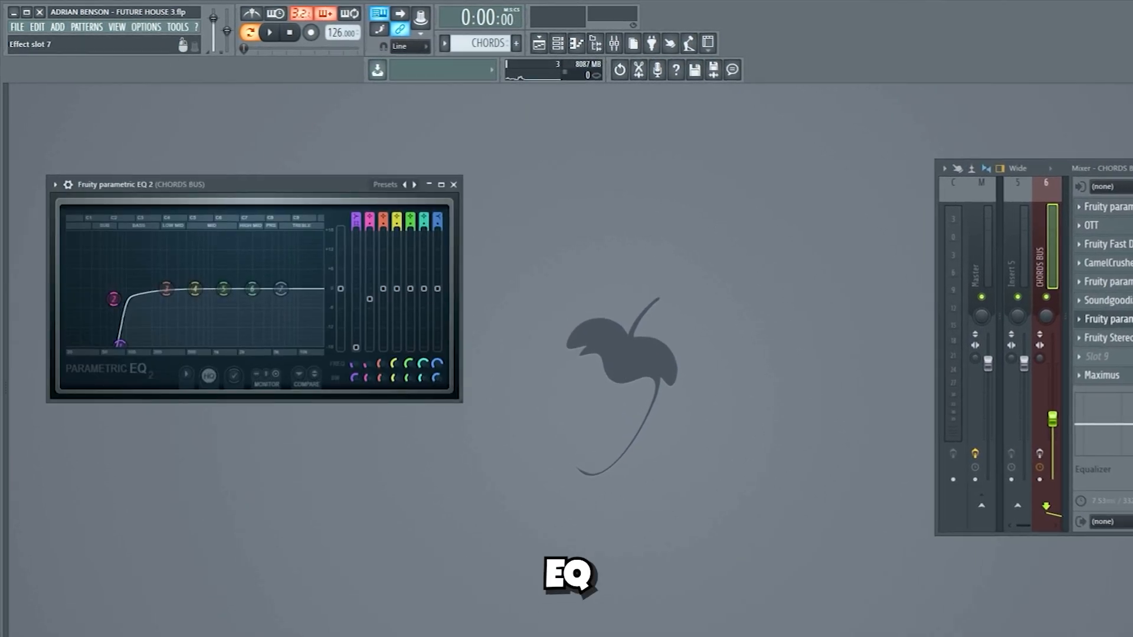
pyautogui.click(1108, 338)
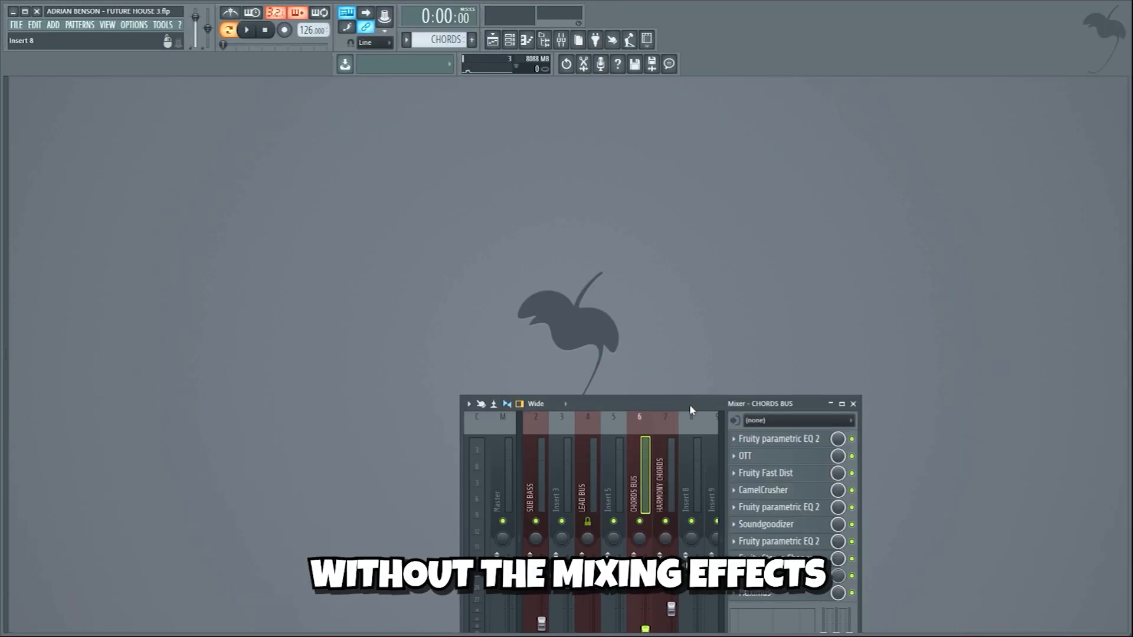
# - Listen to the chords without and with the CHORDS BUS effects, and together with the bass and the Maximus post gain automation
pyautogui.press('space')
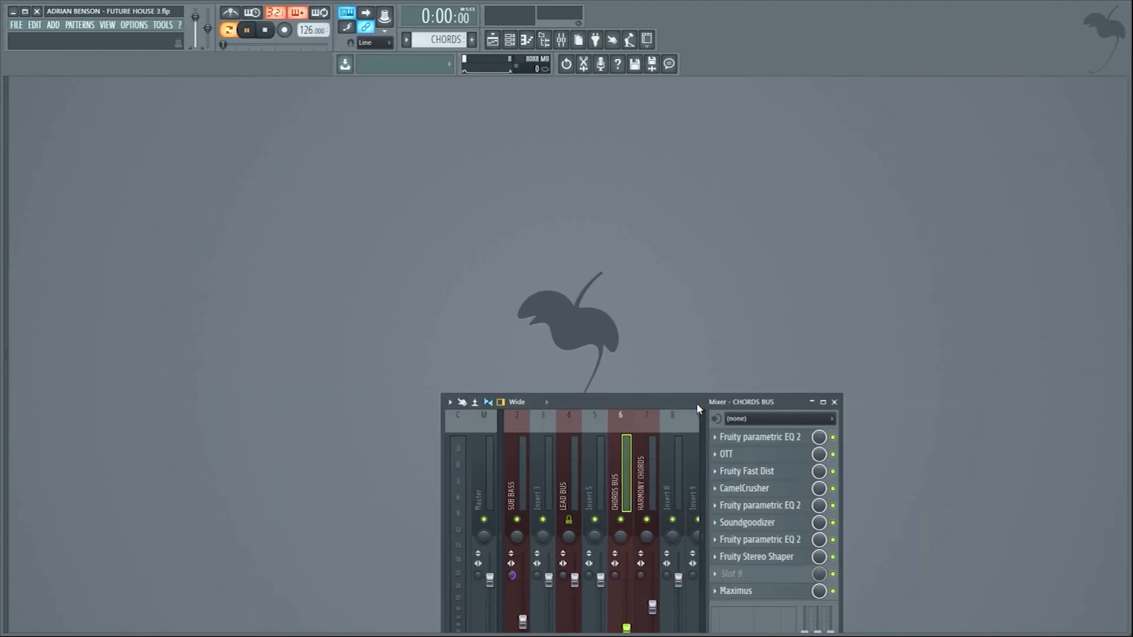
pyautogui.press('space')
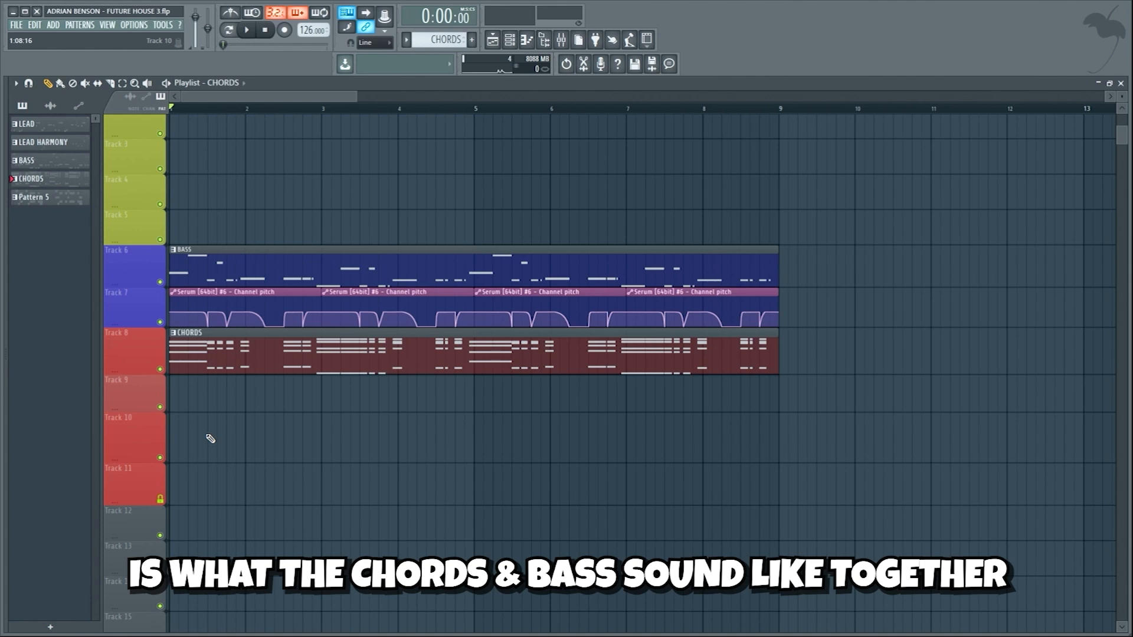
pyautogui.press('space')
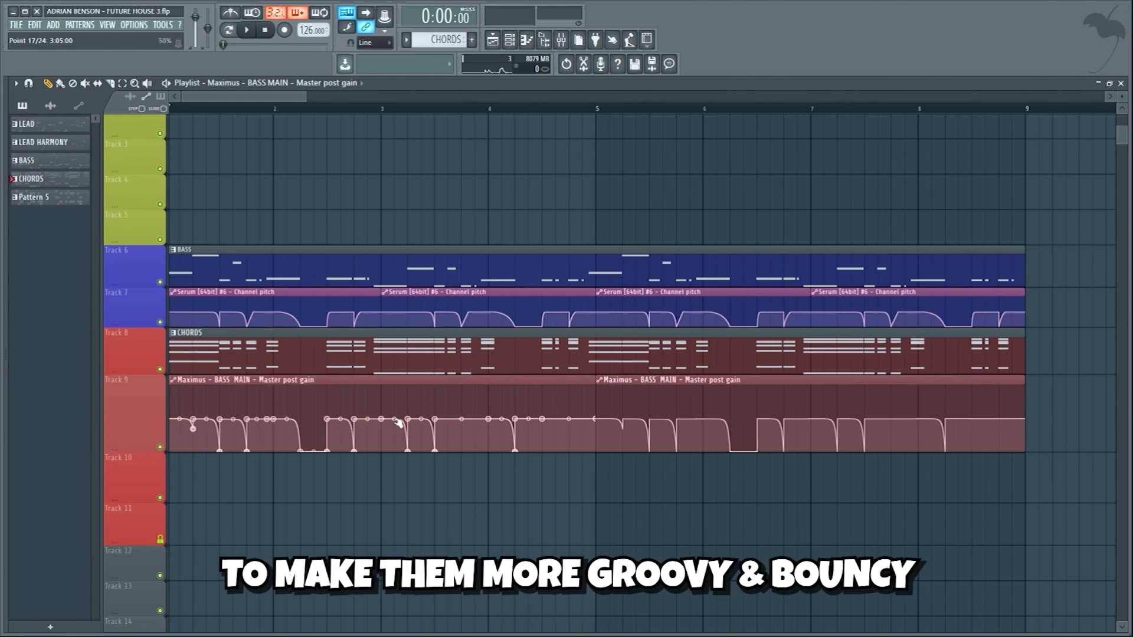
pyautogui.press('space')
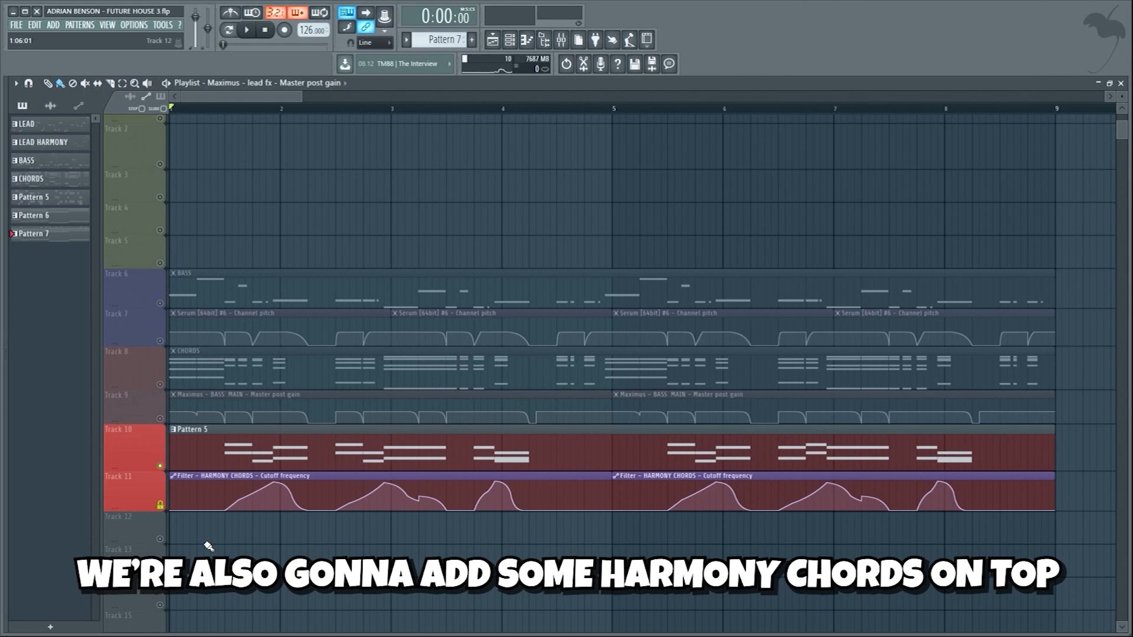
# - Listen to the Pattern 5 harmony chords alone with their filter cutoff frequency automation
pyautogui.press('space')
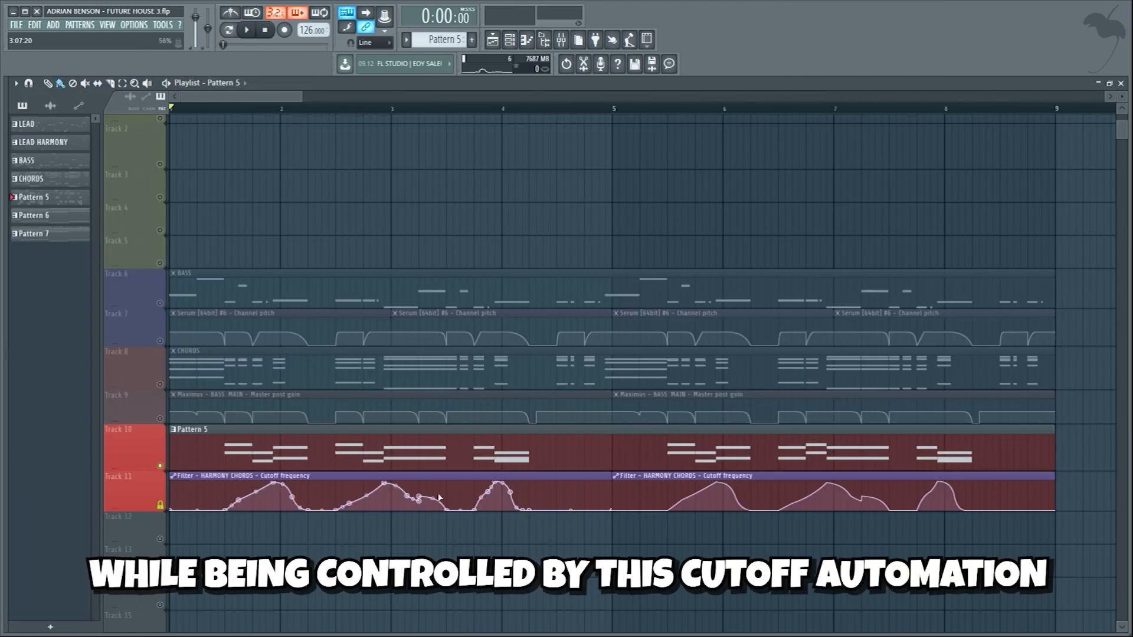
pyautogui.press('space')
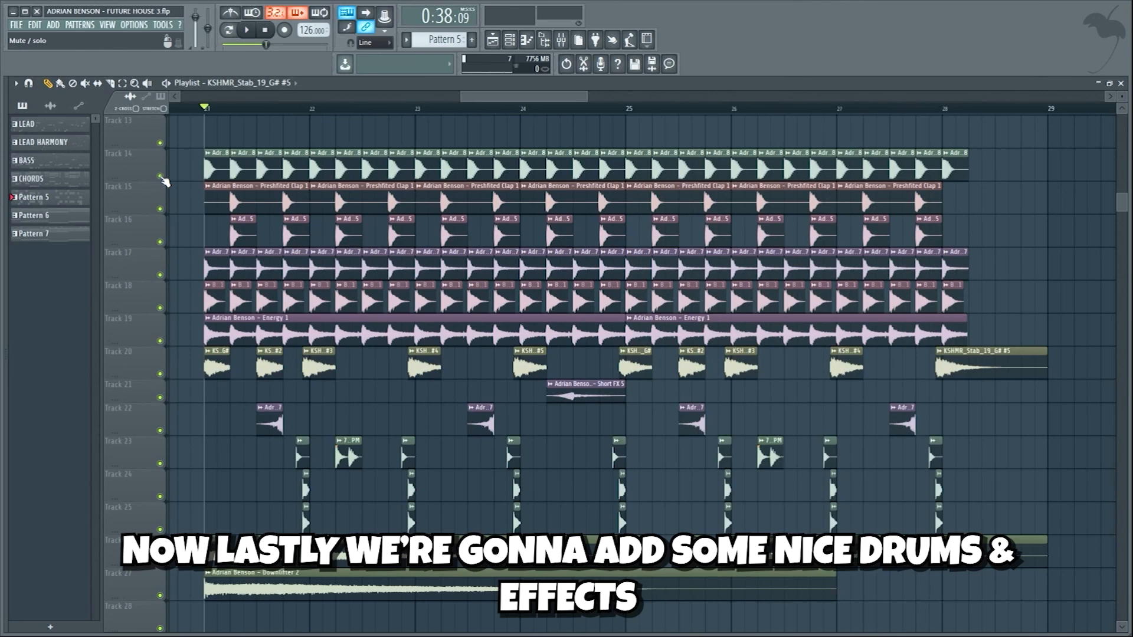
# - Play the drum section from bar 21, soloing Tracks 14 to 18 in turn and hearing Tracks 14 to 19 together
pyautogui.press('space')
pyautogui.rightClick(160, 176)
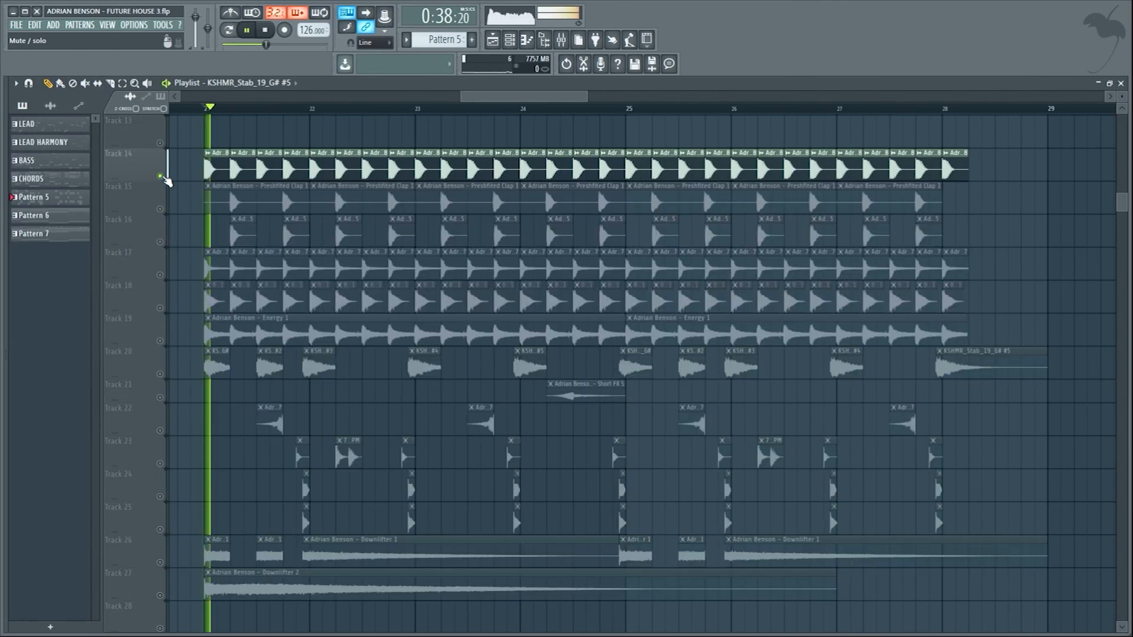
pyautogui.rightClick(160, 210)
pyautogui.rightClick(160, 242)
pyautogui.rightClick(159, 274)
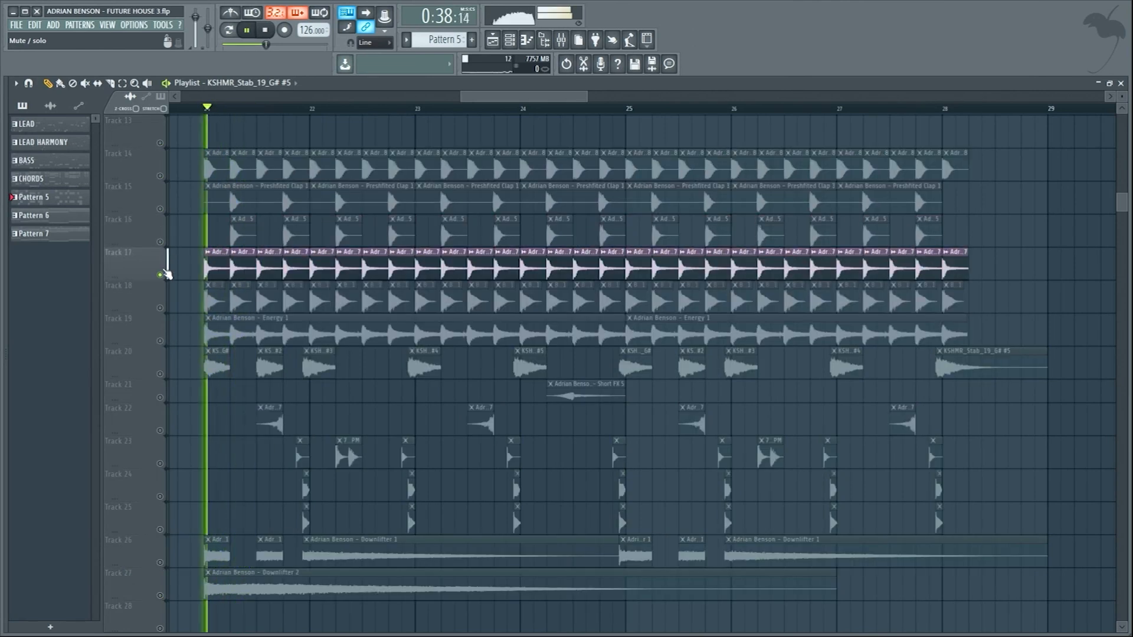
pyautogui.rightClick(159, 308)
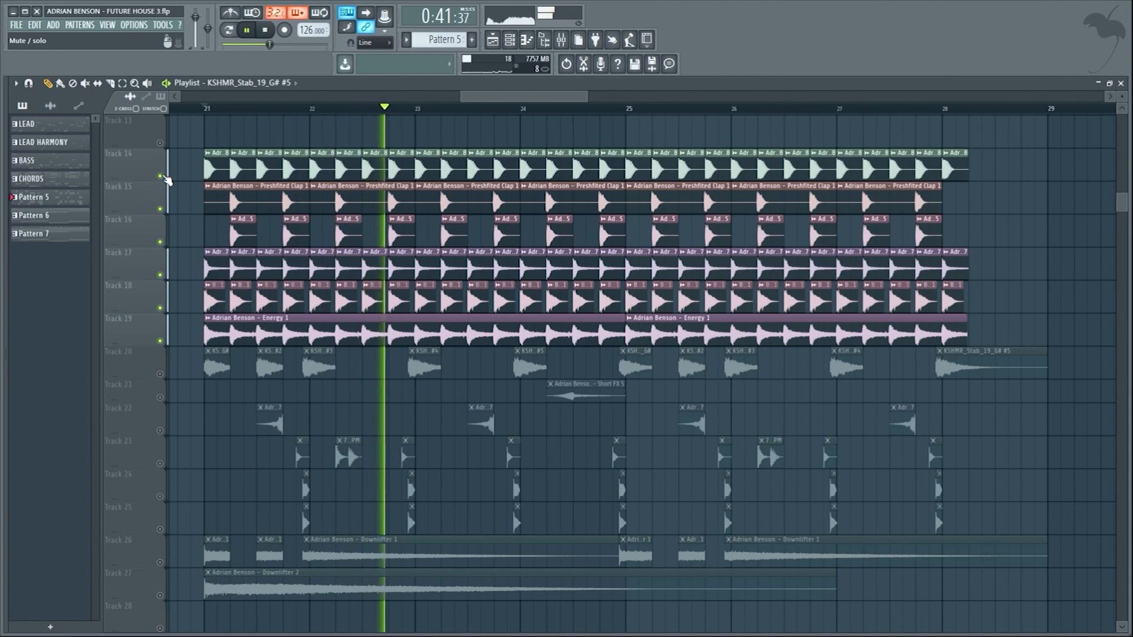
# - Solo Tracks 20 to 23 one after another to hear the KSHMR stabs, Short FX and percussion clips
pyautogui.rightClick(160, 374)
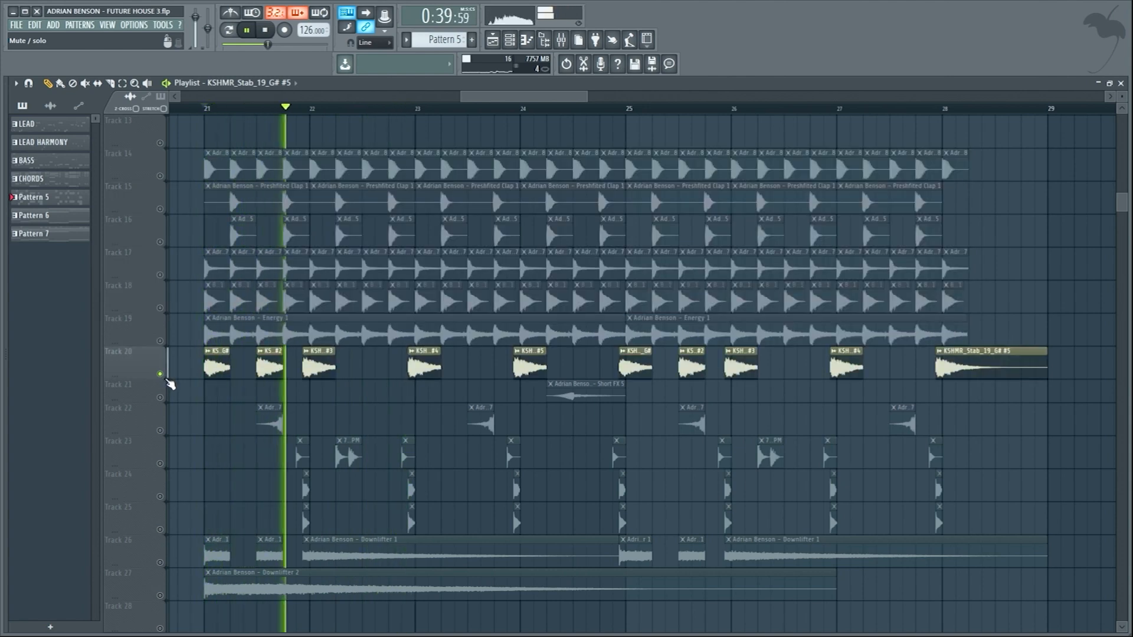
pyautogui.rightClick(160, 398)
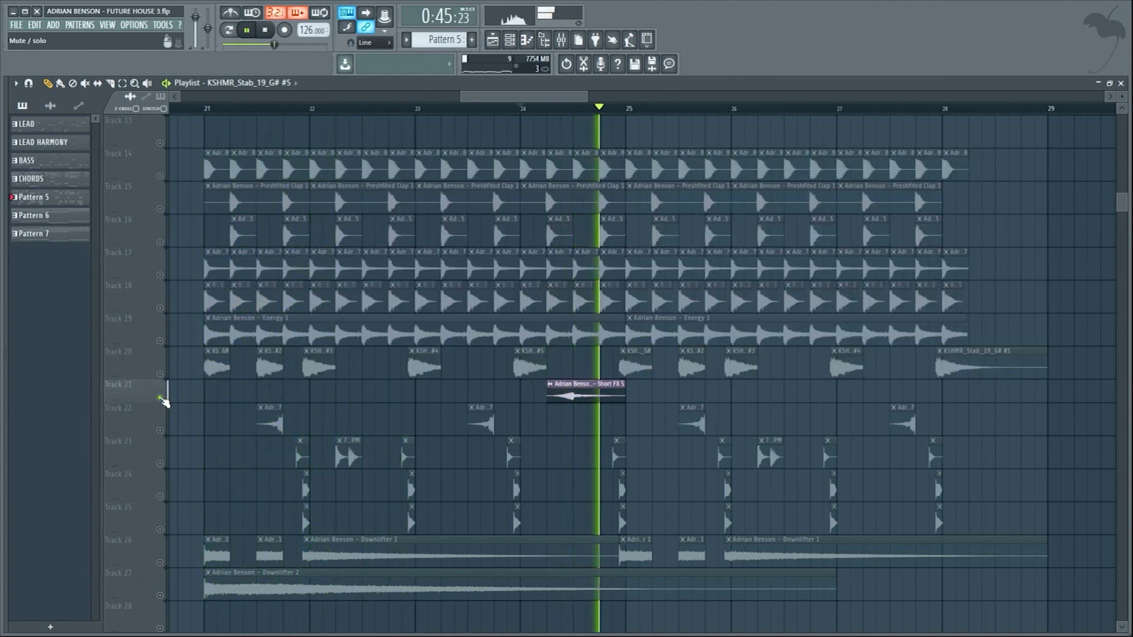
pyautogui.rightClick(160, 431)
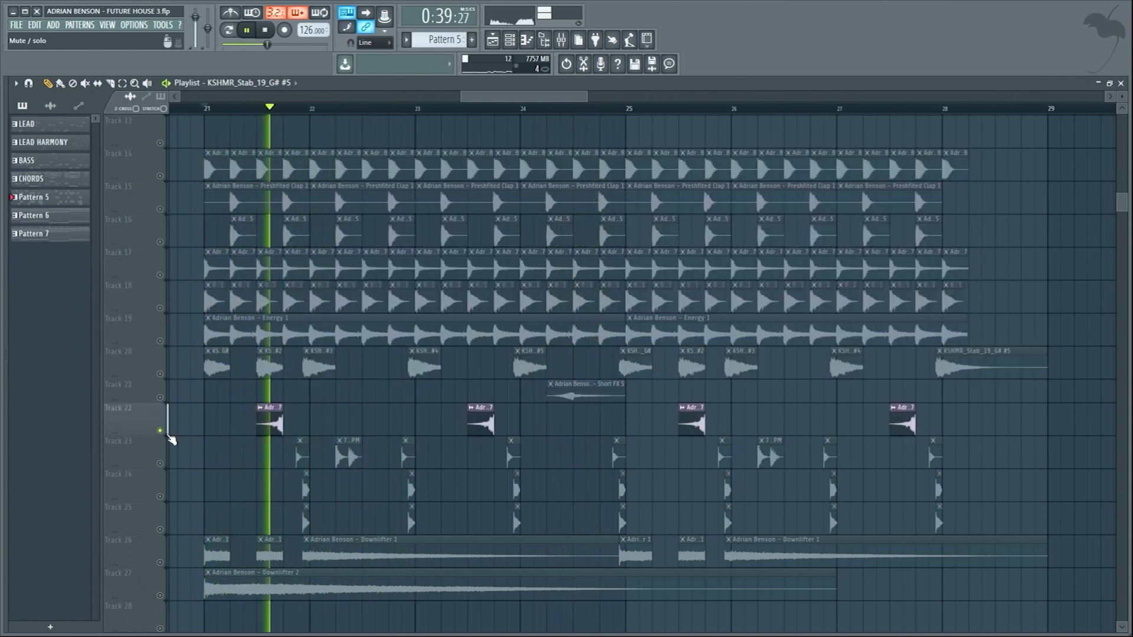
pyautogui.rightClick(160, 463)
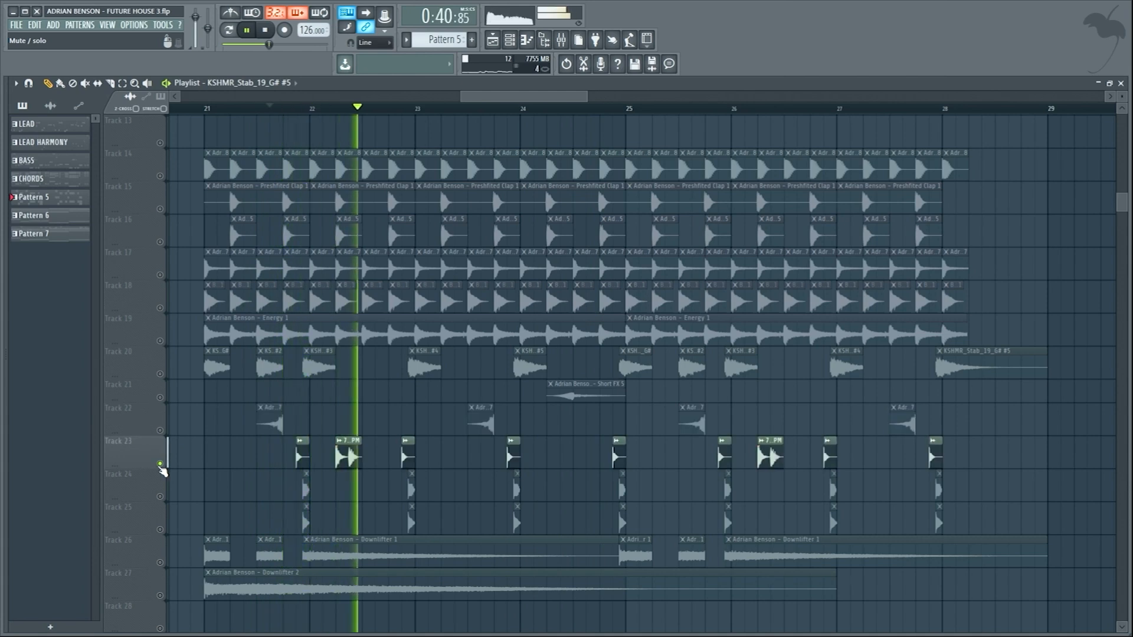
# - Solo Track 24 to hear it alone, and play Tracks 18, 23, 24 and 25 together
pyautogui.click(160, 496)
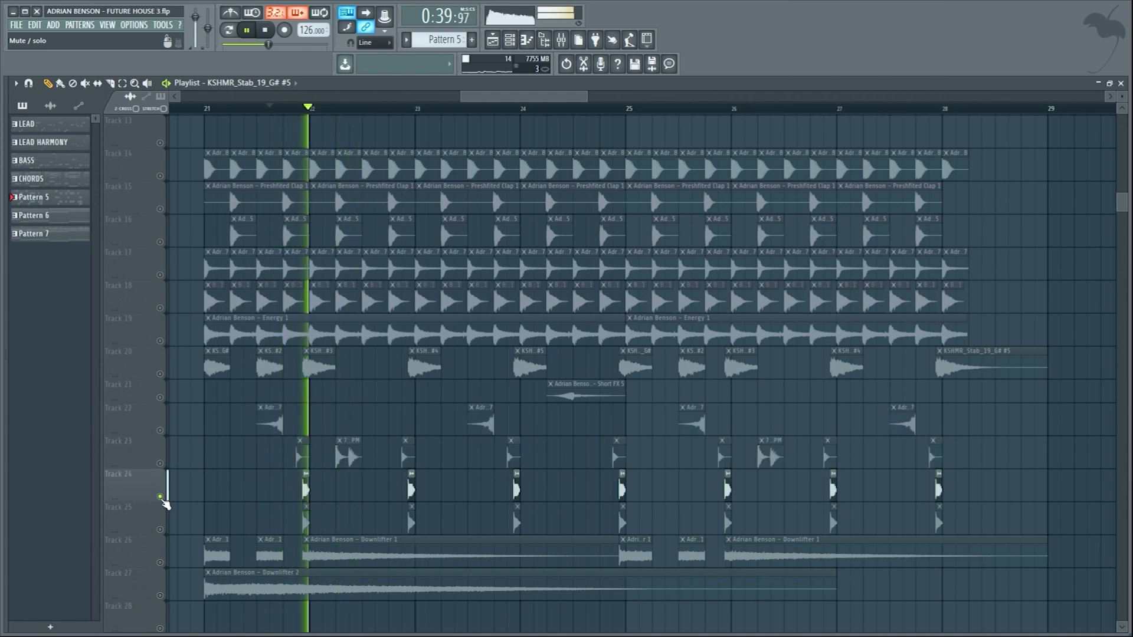
pyautogui.click(159, 530)
pyautogui.click(160, 307)
pyautogui.press('space')
pyautogui.press('space')
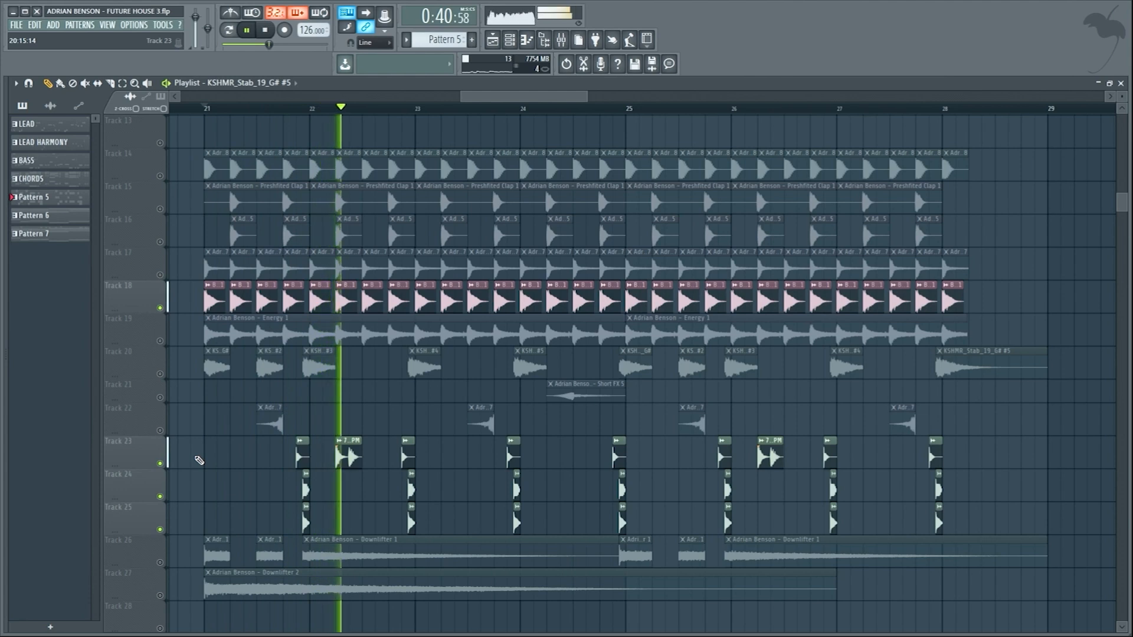
# - Solo Track 26 and Track 27 in turn to hear the Downlifter 1 and Downlifter 2 effects
pyautogui.rightClick(160, 563)
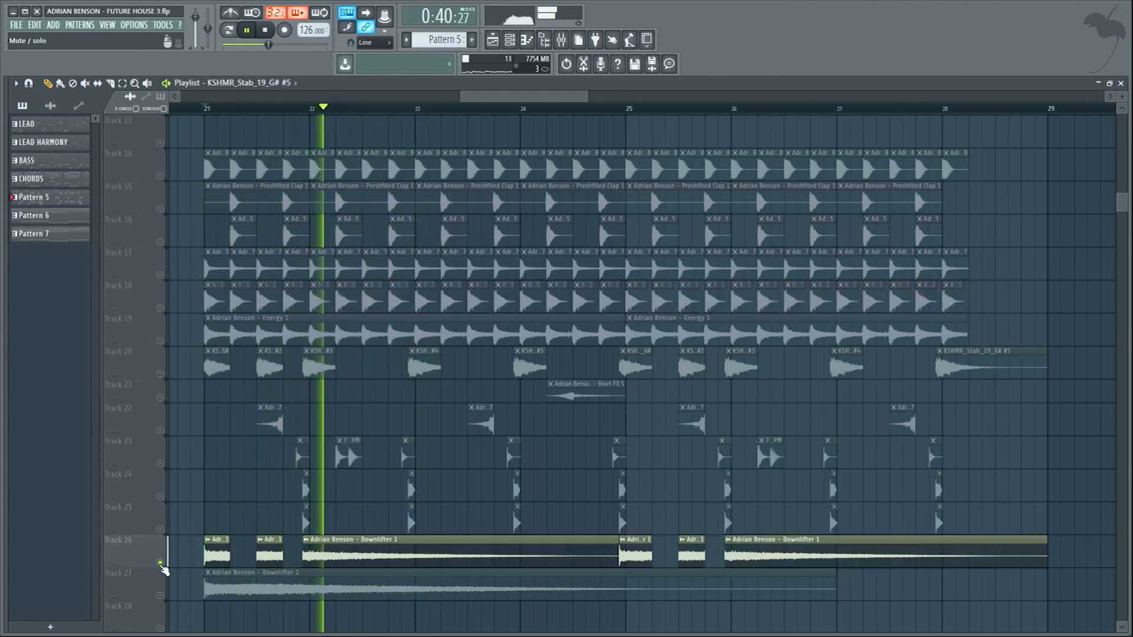
pyautogui.rightClick(160, 595)
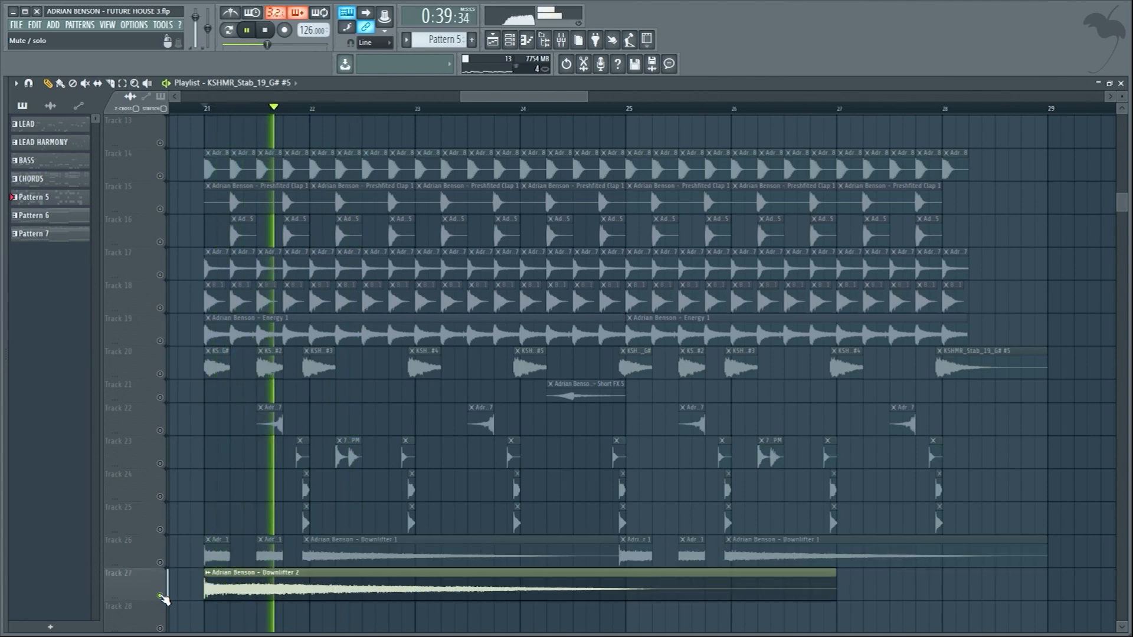